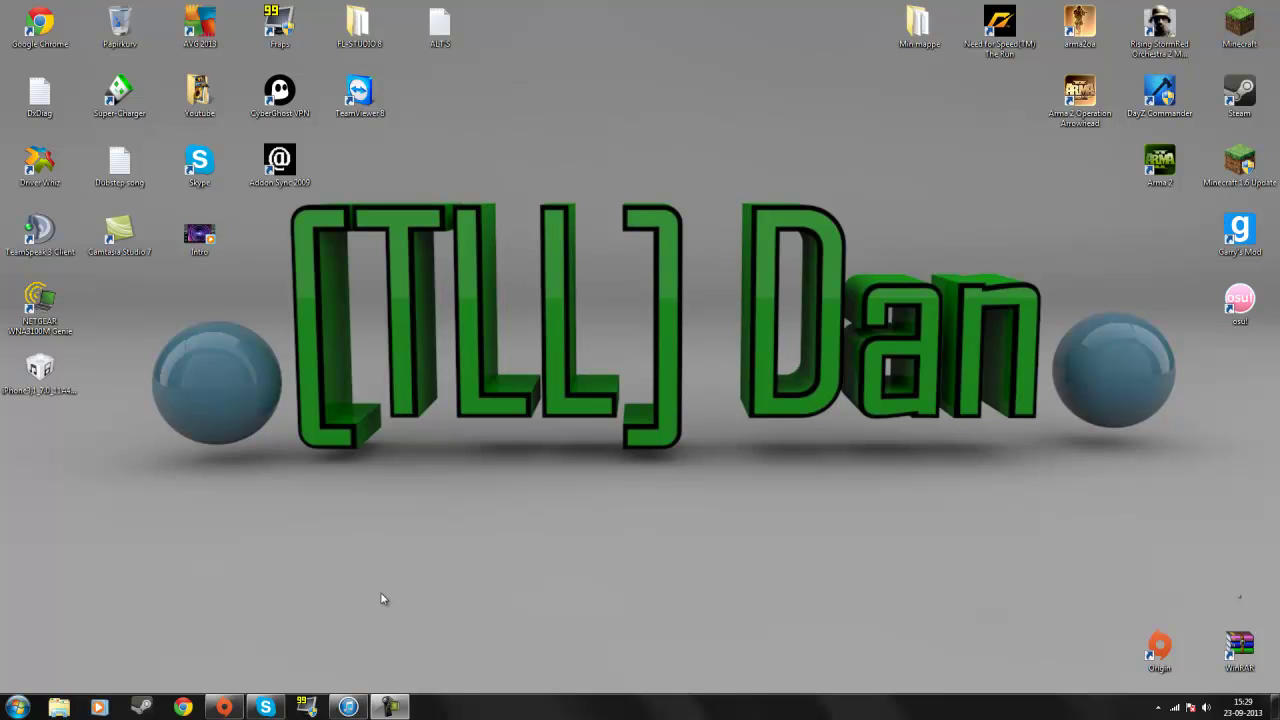
Switch to iTunes, view the connected iPhone's Summary page, and close iTunes.
{"action": "mouse_move", "coordinate": [355, 712]}
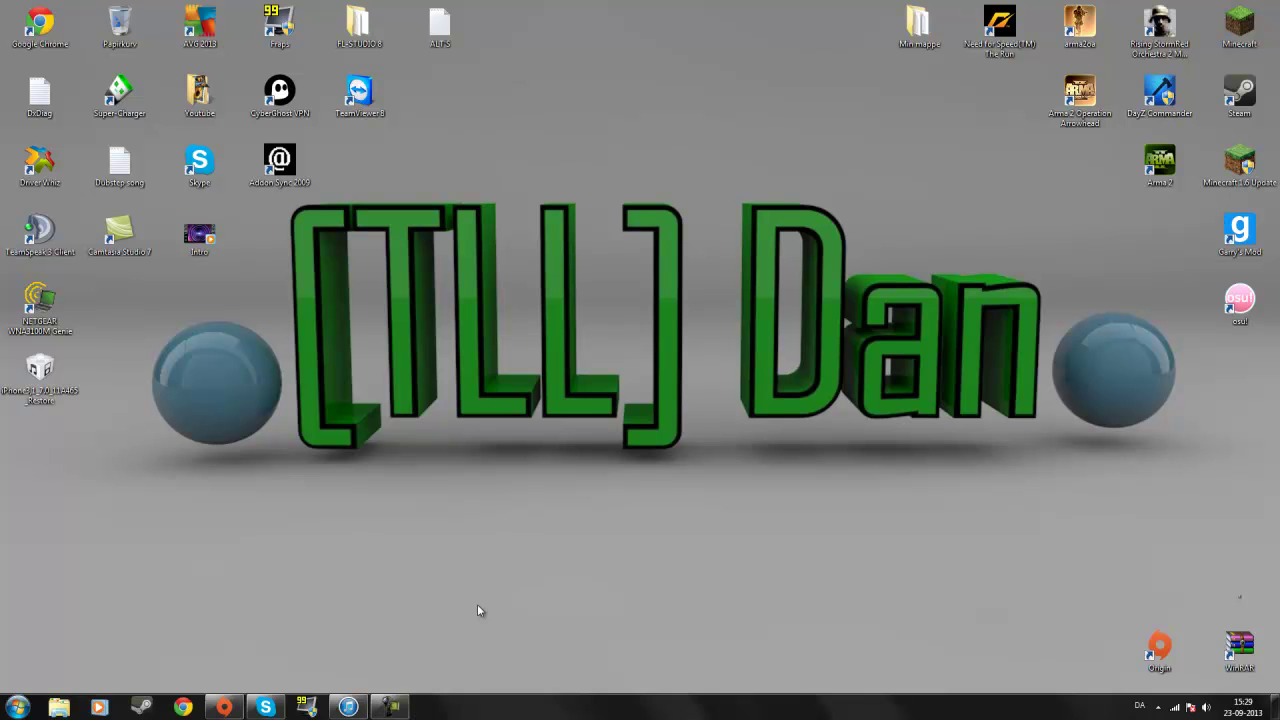
{"action": "left_click", "coordinate": [348, 707]}
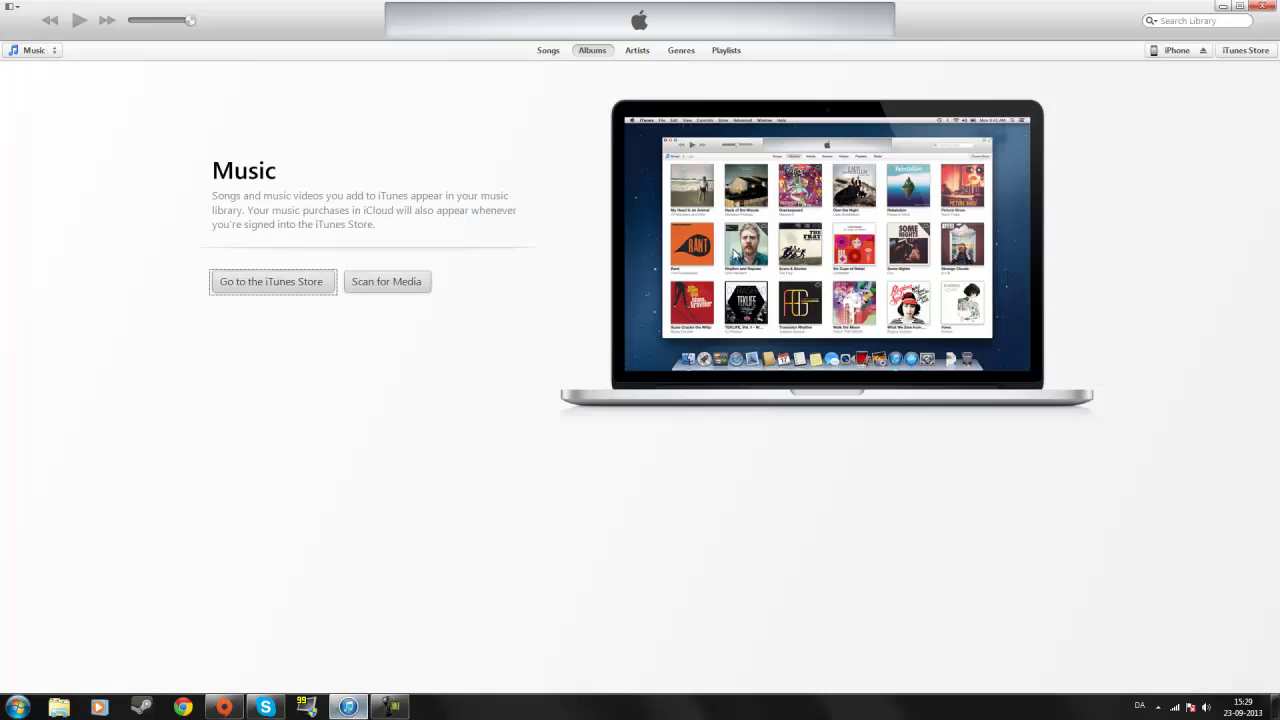
{"action": "left_click", "coordinate": [1178, 50]}
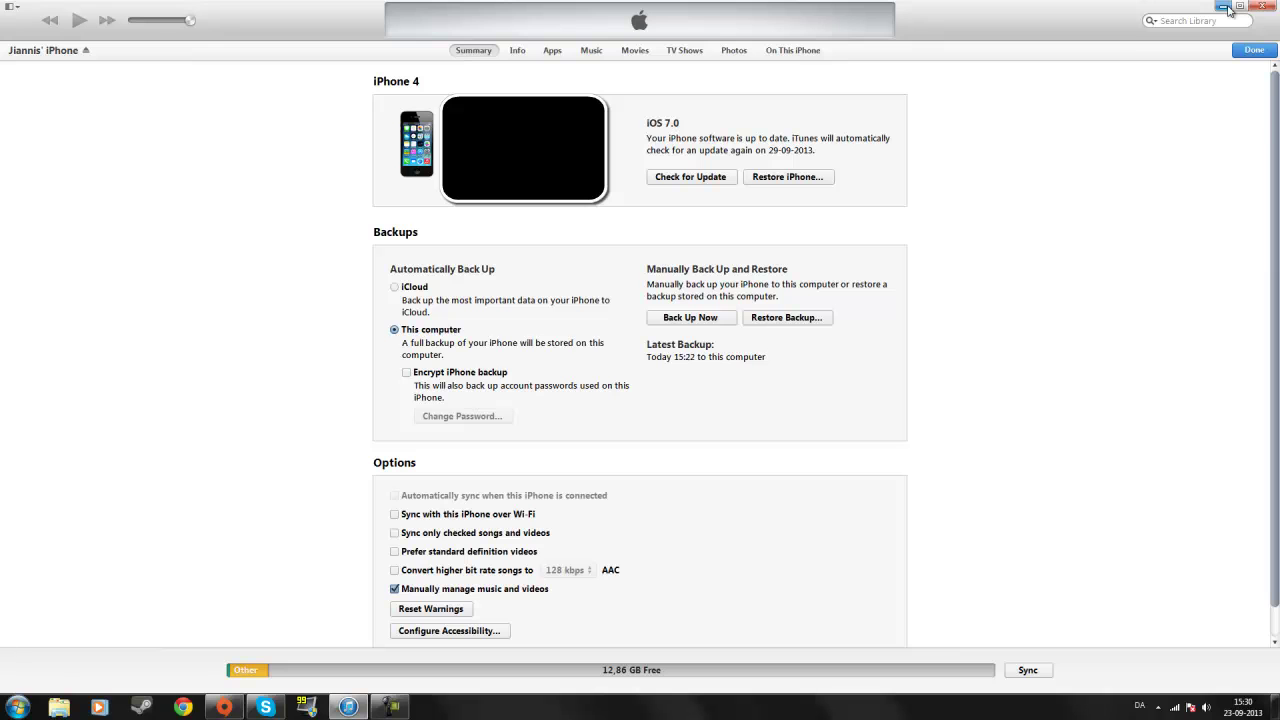
{"action": "left_click", "coordinate": [1262, 6]}
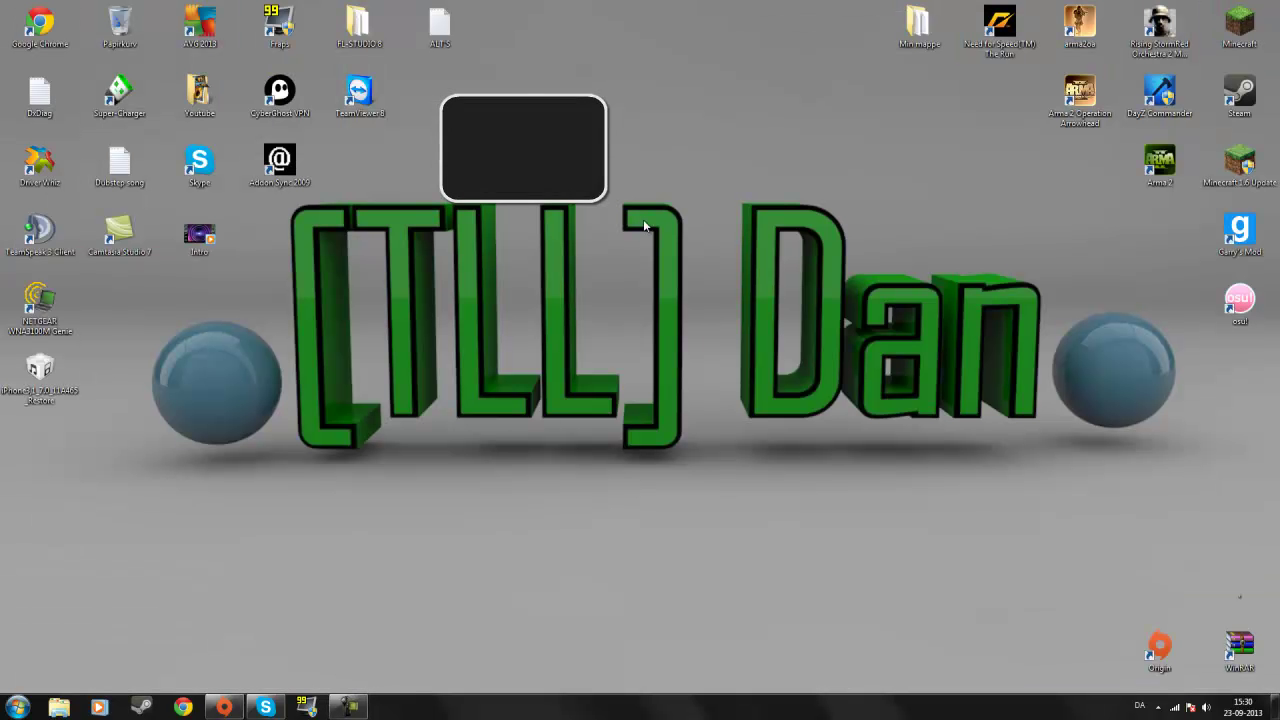
Browse to the Windows folder on local disk C:, search it for system32, and open the System32 folder.
{"action": "left_click", "coordinate": [18, 708]}
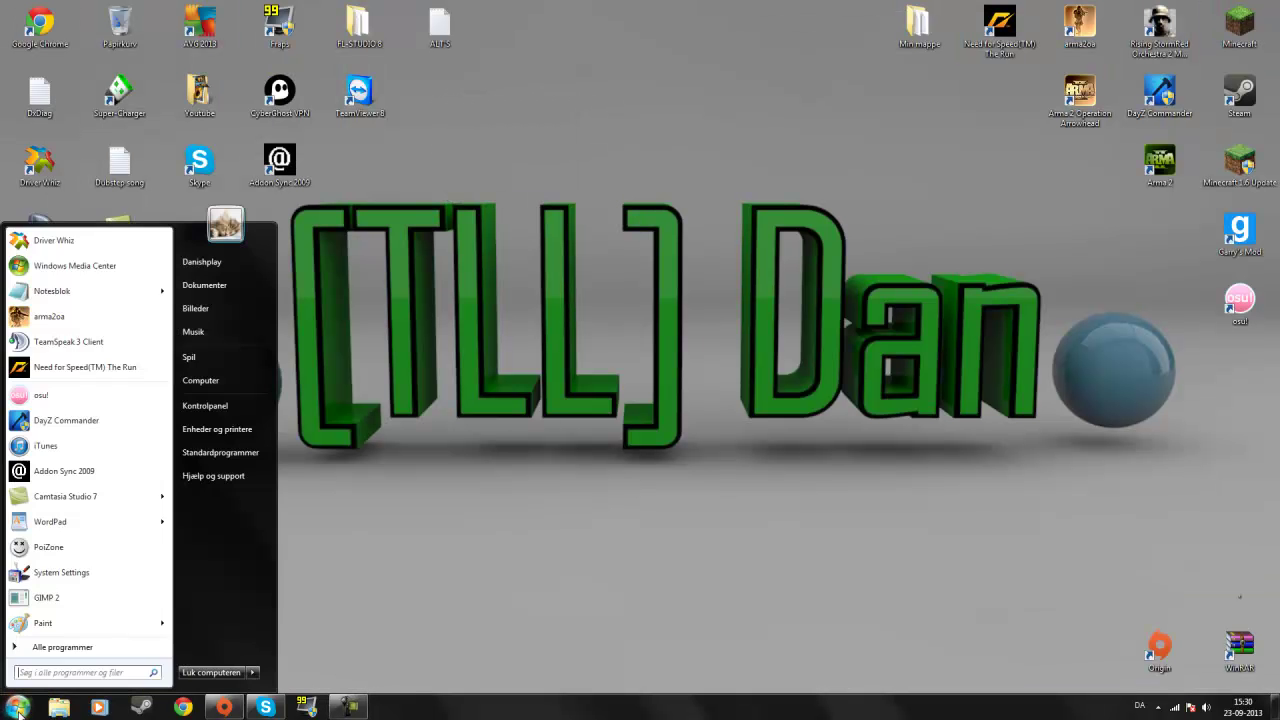
{"action": "left_click", "coordinate": [222, 384]}
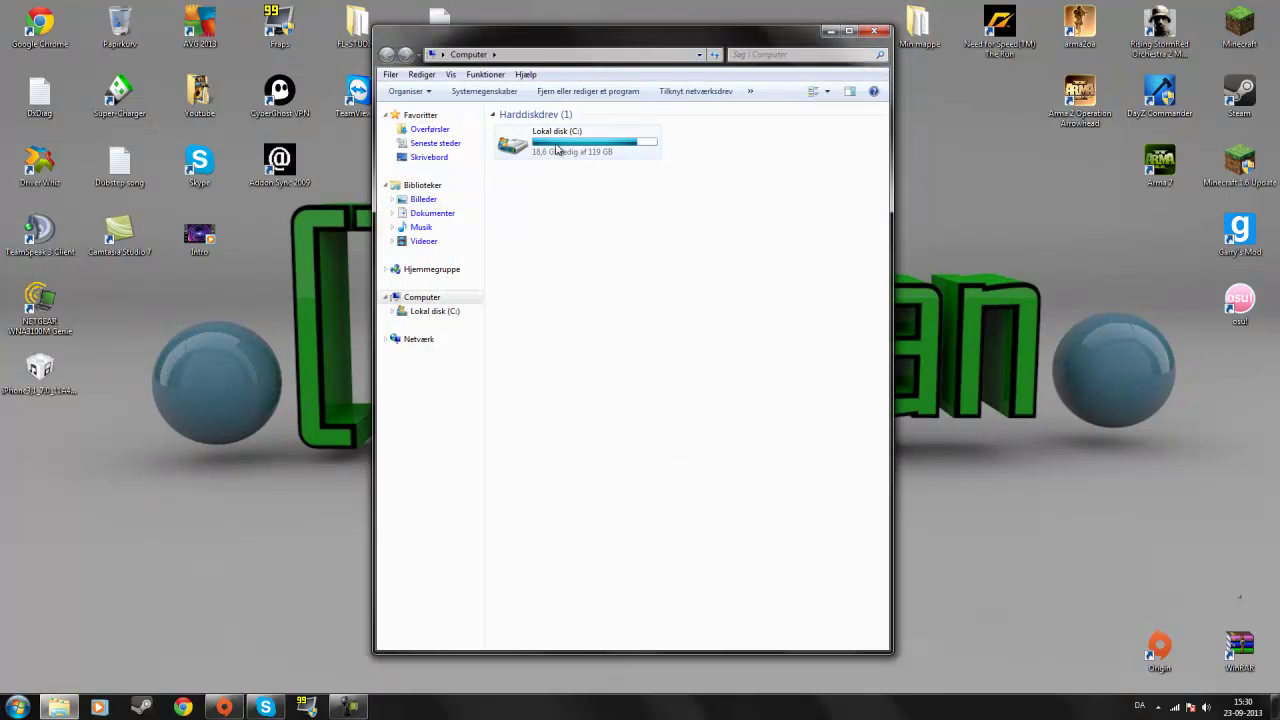
{"action": "double_click", "coordinate": [557, 149]}
{"action": "double_click", "coordinate": [548, 229]}
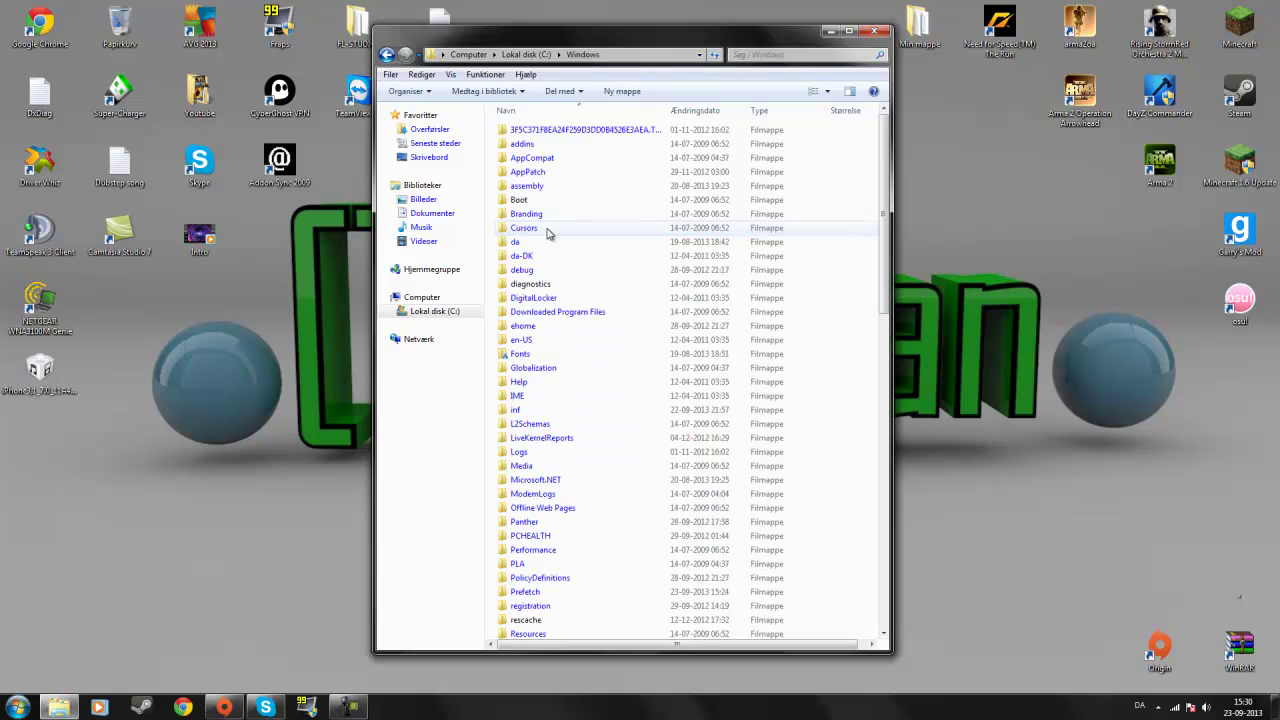
{"action": "left_click", "coordinate": [759, 54]}
{"action": "type", "text": "s"}
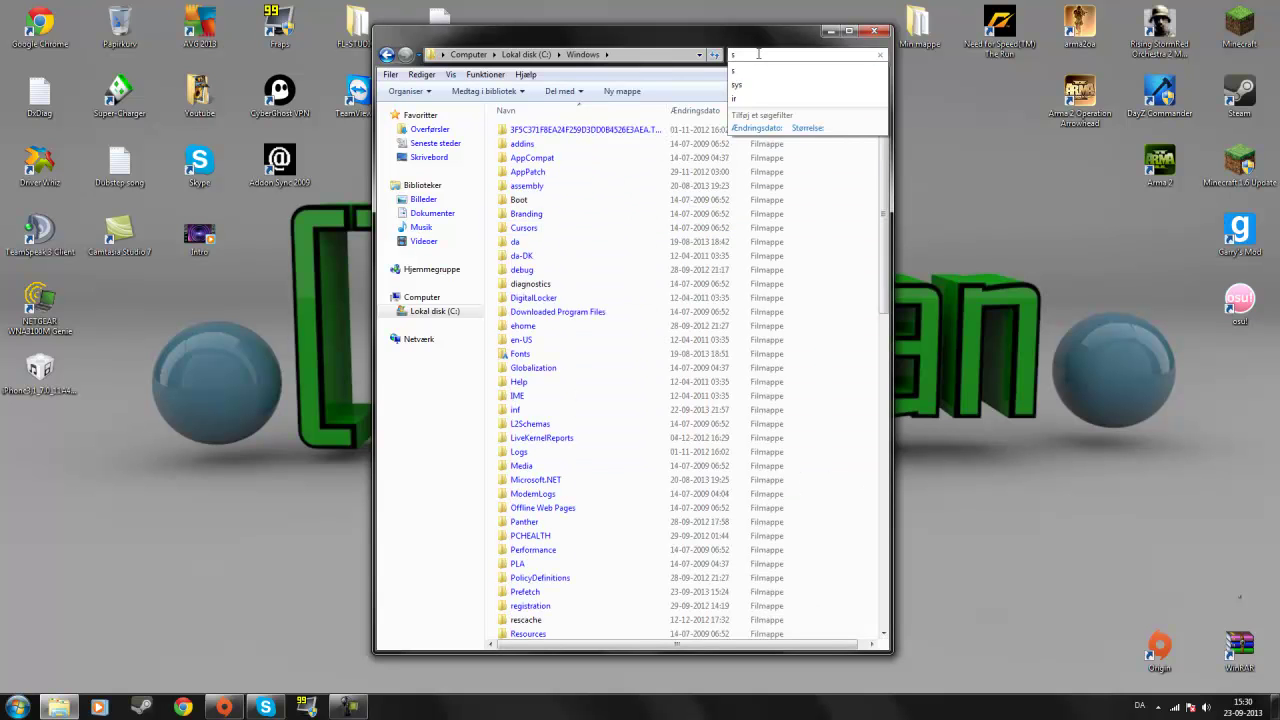
{"action": "type", "text": "ystem32"}
{"action": "double_click", "coordinate": [575, 122]}
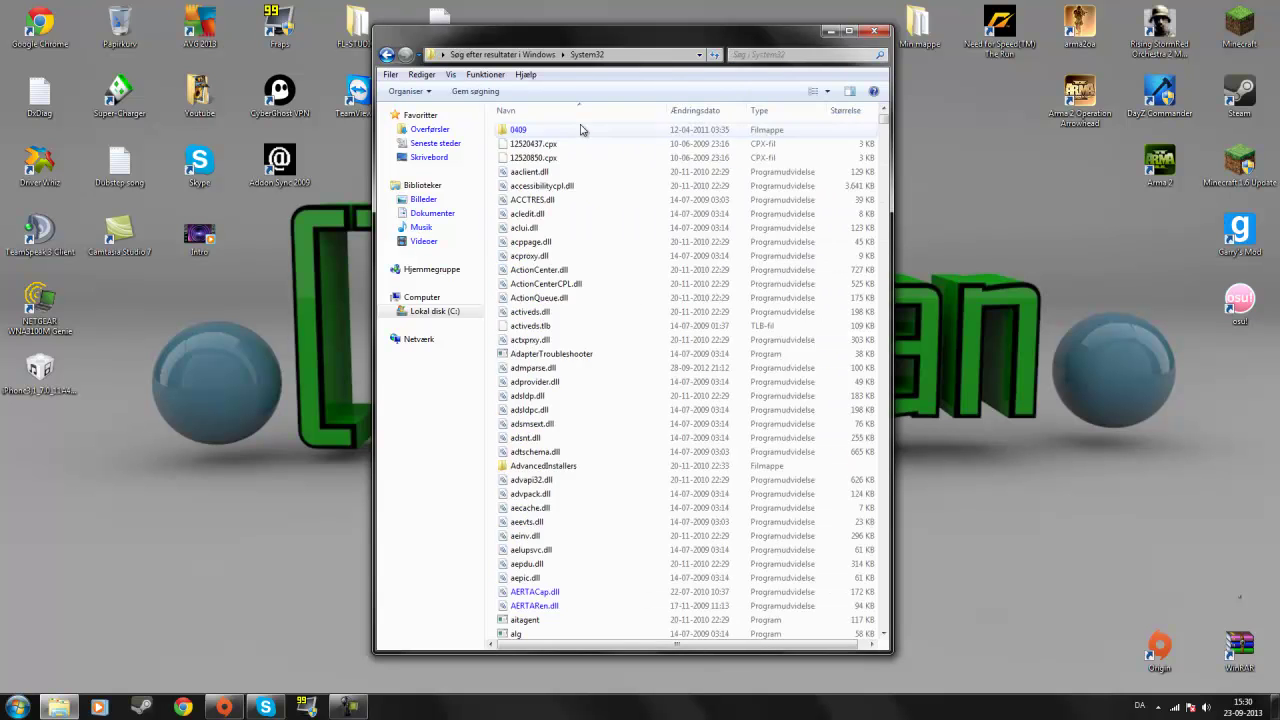
Search System32 for "dr", open the drivers folder, and open its etc subfolder.
{"action": "left_click", "coordinate": [800, 54]}
{"action": "type", "text": "dr"}
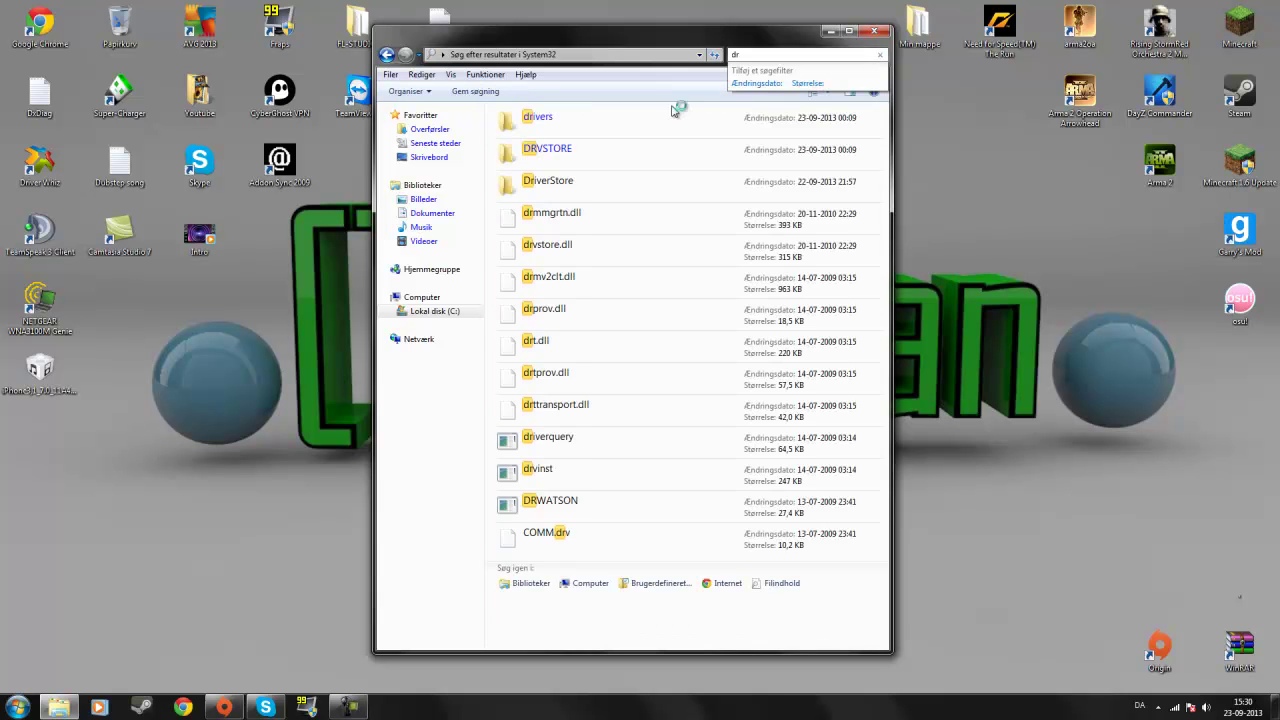
{"action": "double_click", "coordinate": [592, 138]}
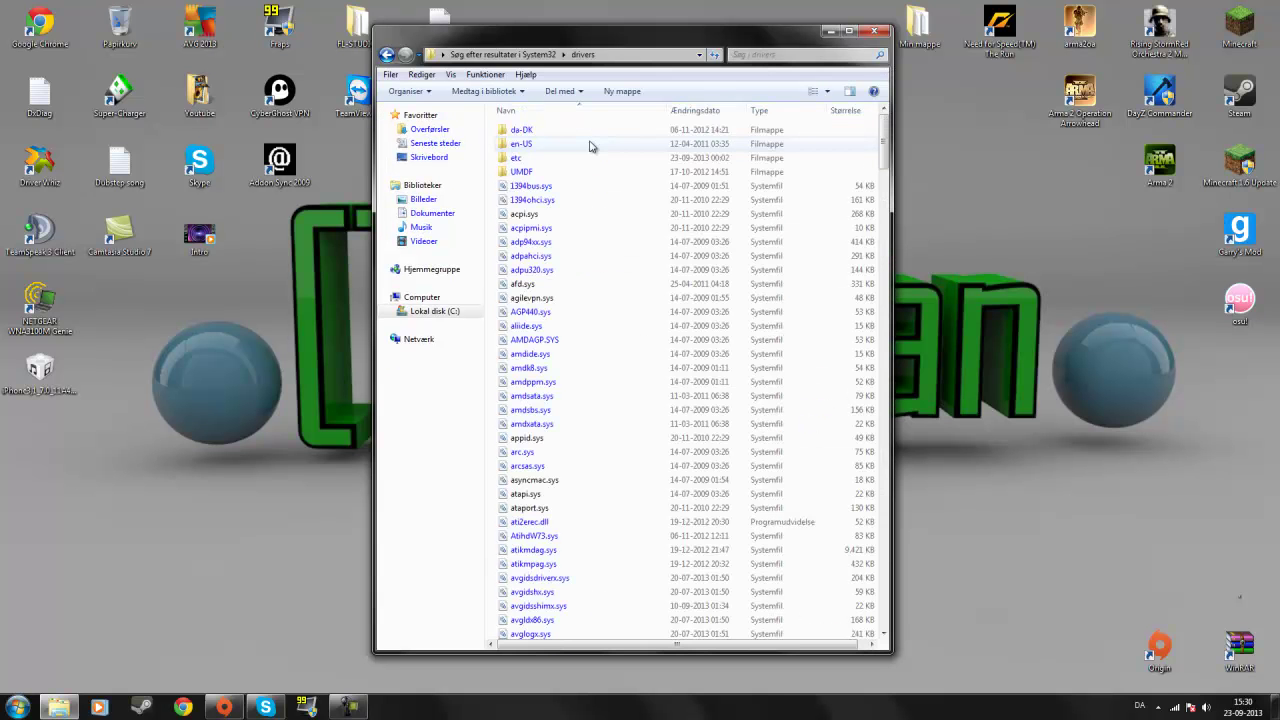
{"action": "double_click", "coordinate": [569, 160]}
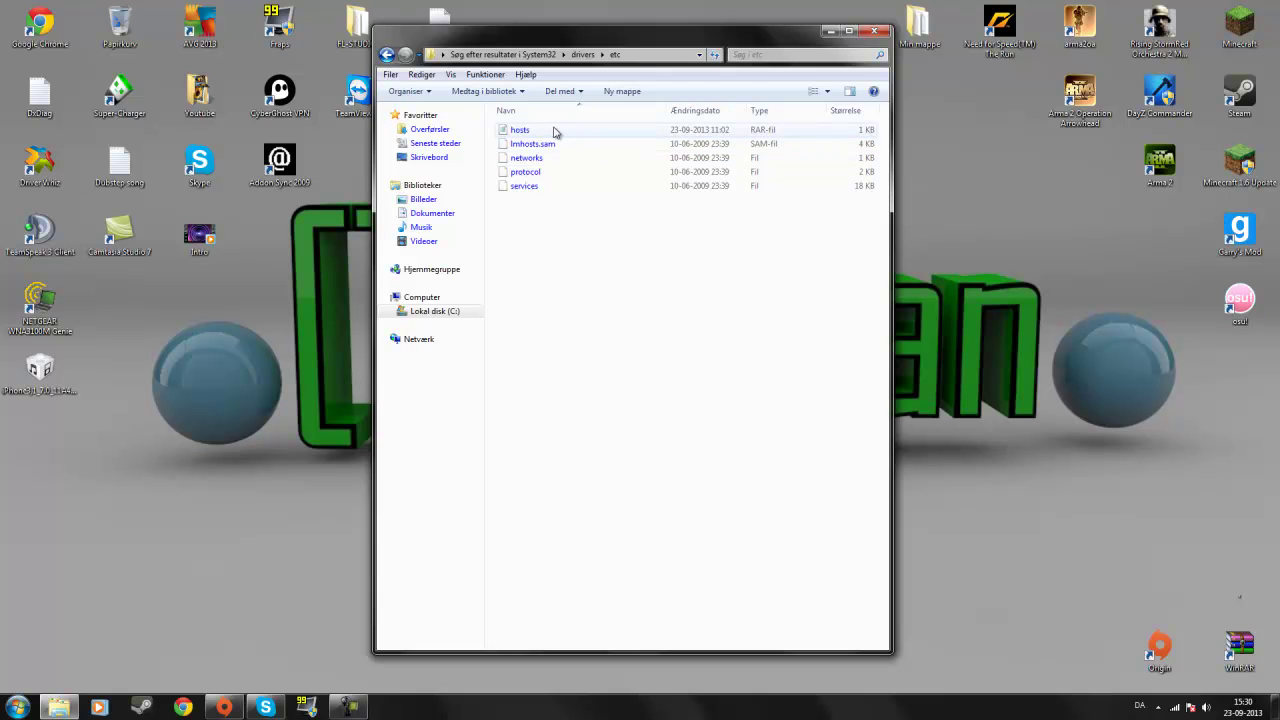
Open the hosts file from the etc folder in Notepad (Notesblok).
{"action": "right_click", "coordinate": [553, 131]}
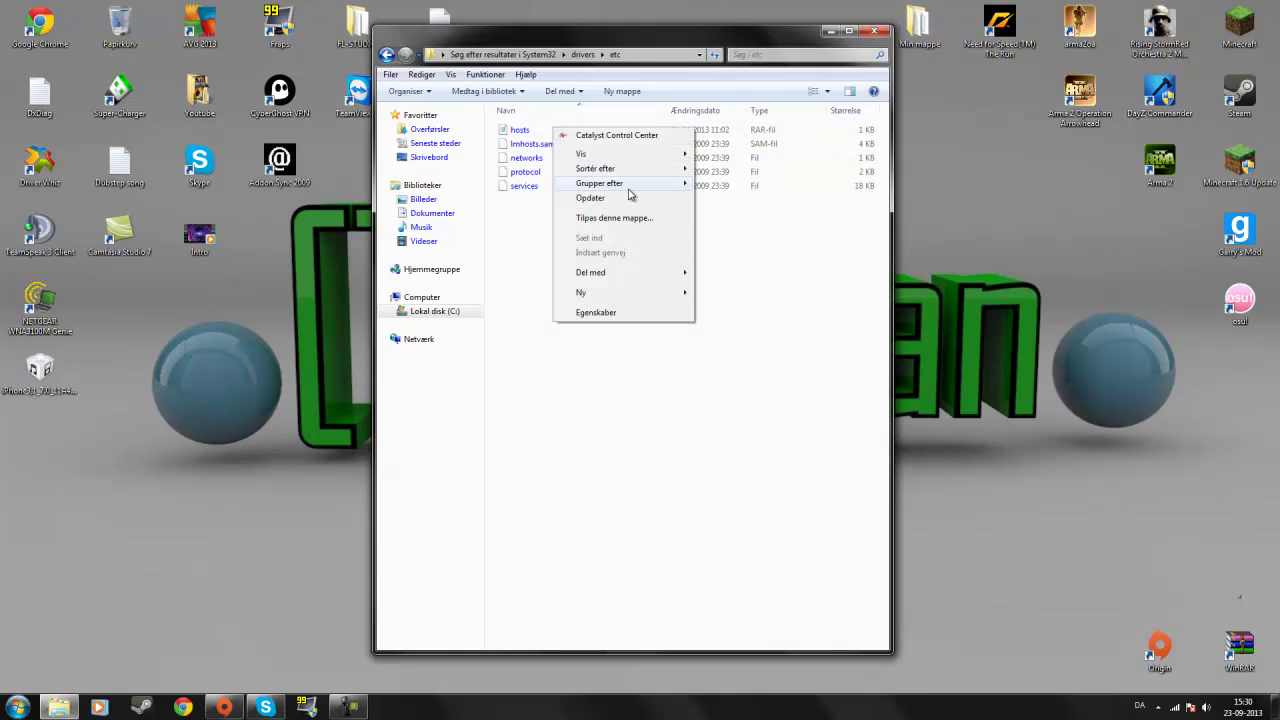
{"action": "right_click", "coordinate": [521, 131]}
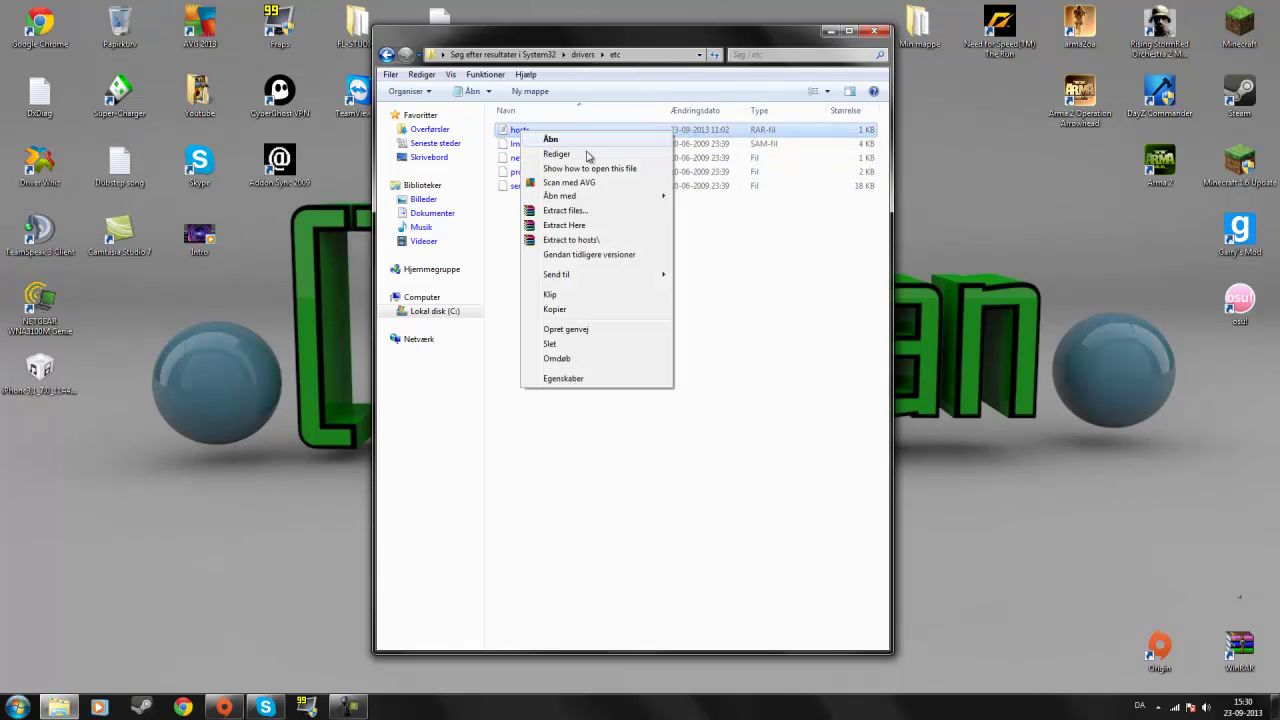
{"action": "mouse_move", "coordinate": [601, 204]}
{"action": "left_click", "coordinate": [692, 199]}
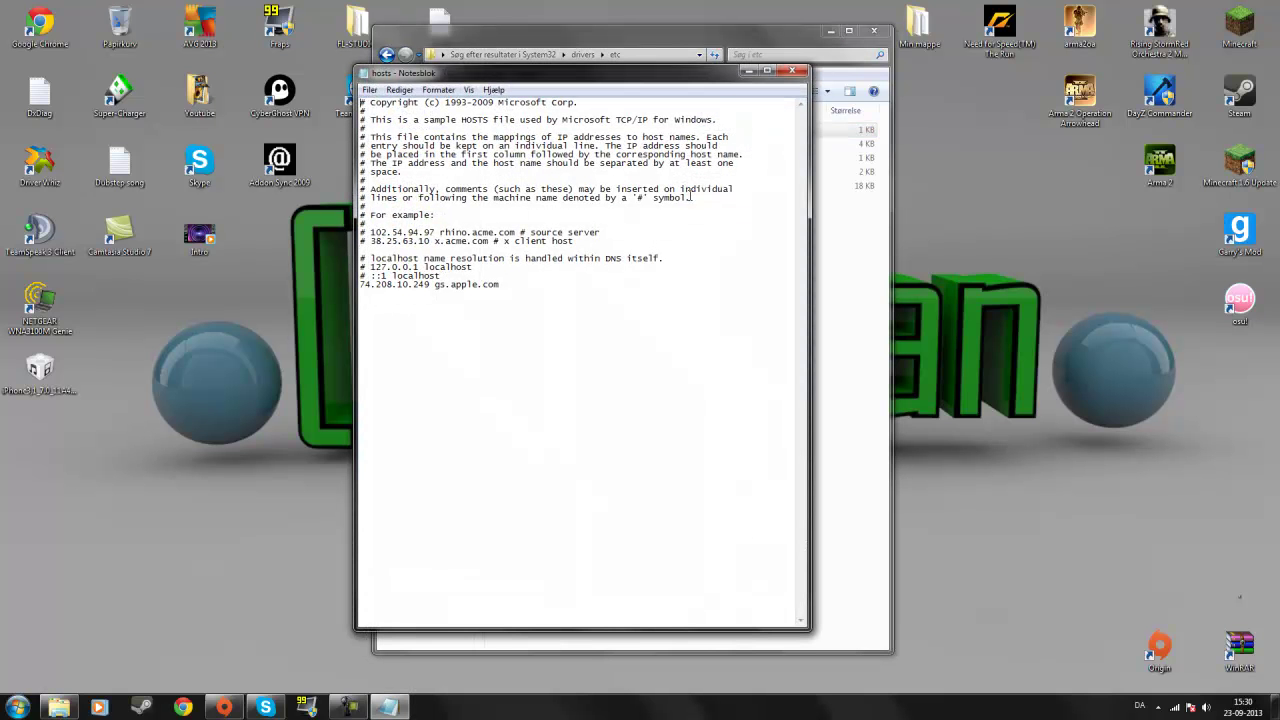
Copy all the text in the hosts file, paste it over itself, and cancel closing the file.
{"action": "left_click_drag", "start_coordinate": [552, 324], "coordinate": [366, 96]}
{"action": "key", "text": "ctrl+c"}
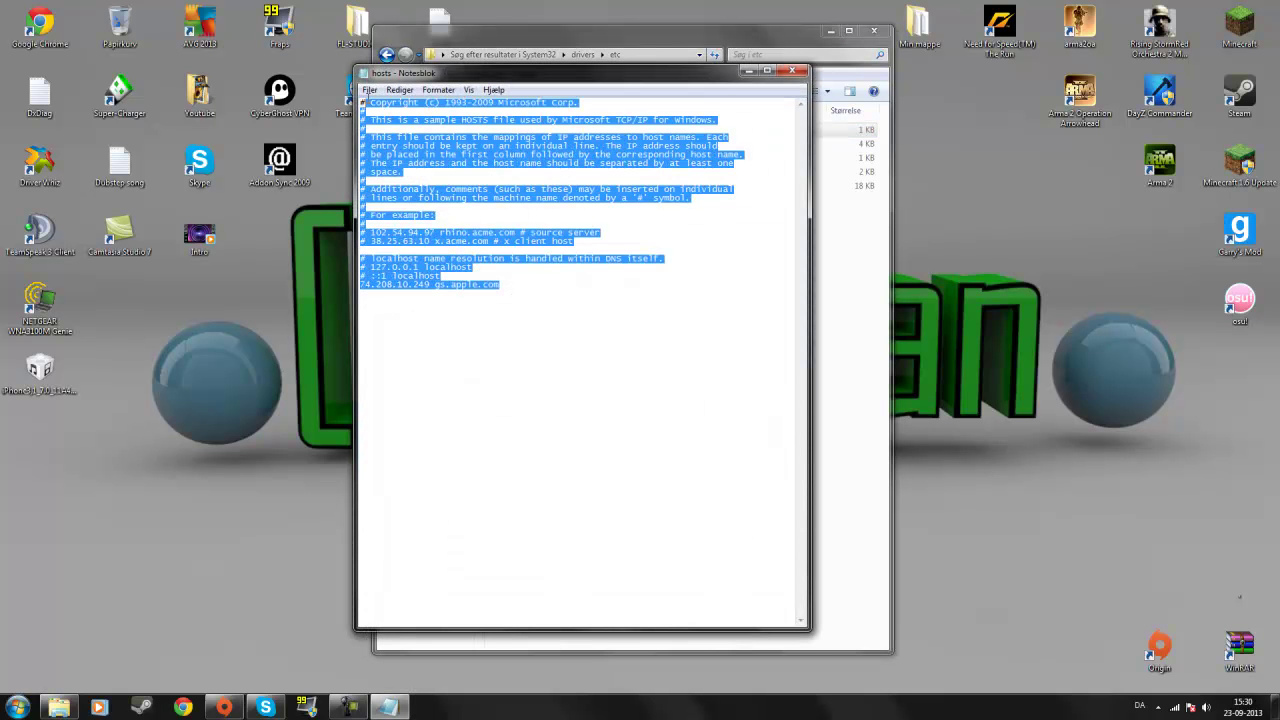
{"action": "right_click", "coordinate": [386, 107]}
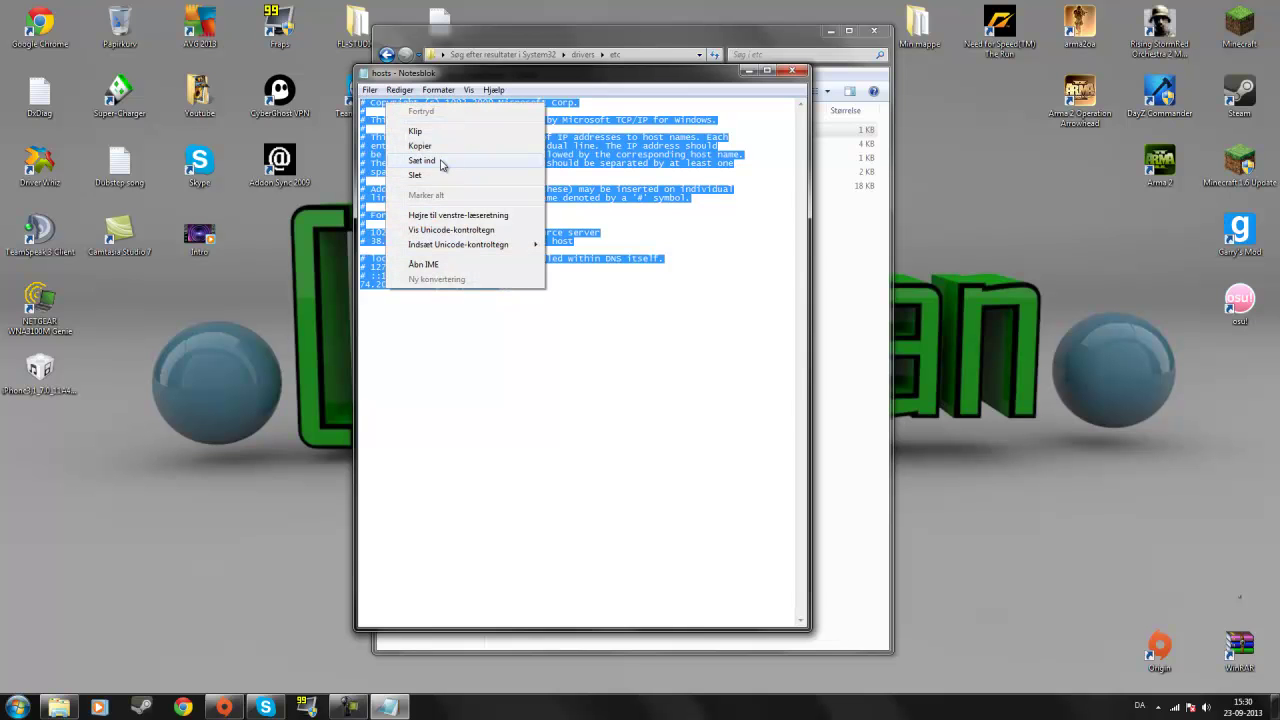
{"action": "left_click", "coordinate": [421, 160]}
{"action": "left_click", "coordinate": [792, 70]}
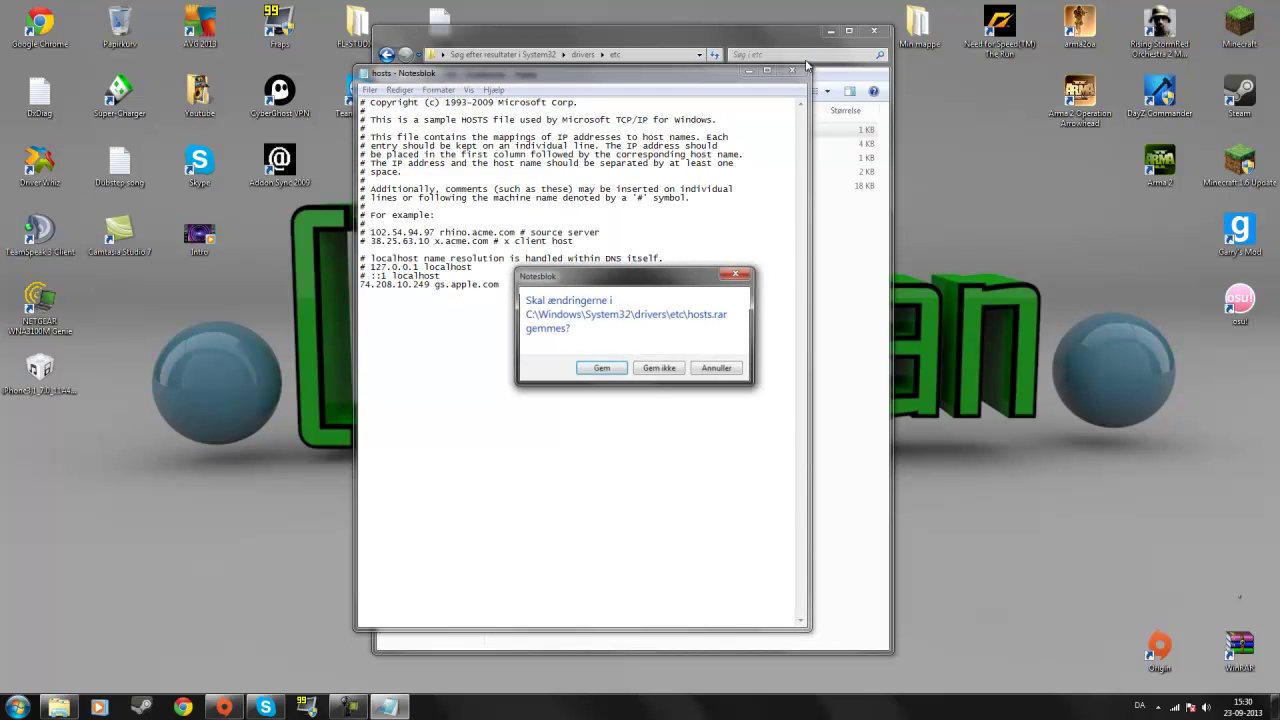
{"action": "left_click", "coordinate": [717, 368]}
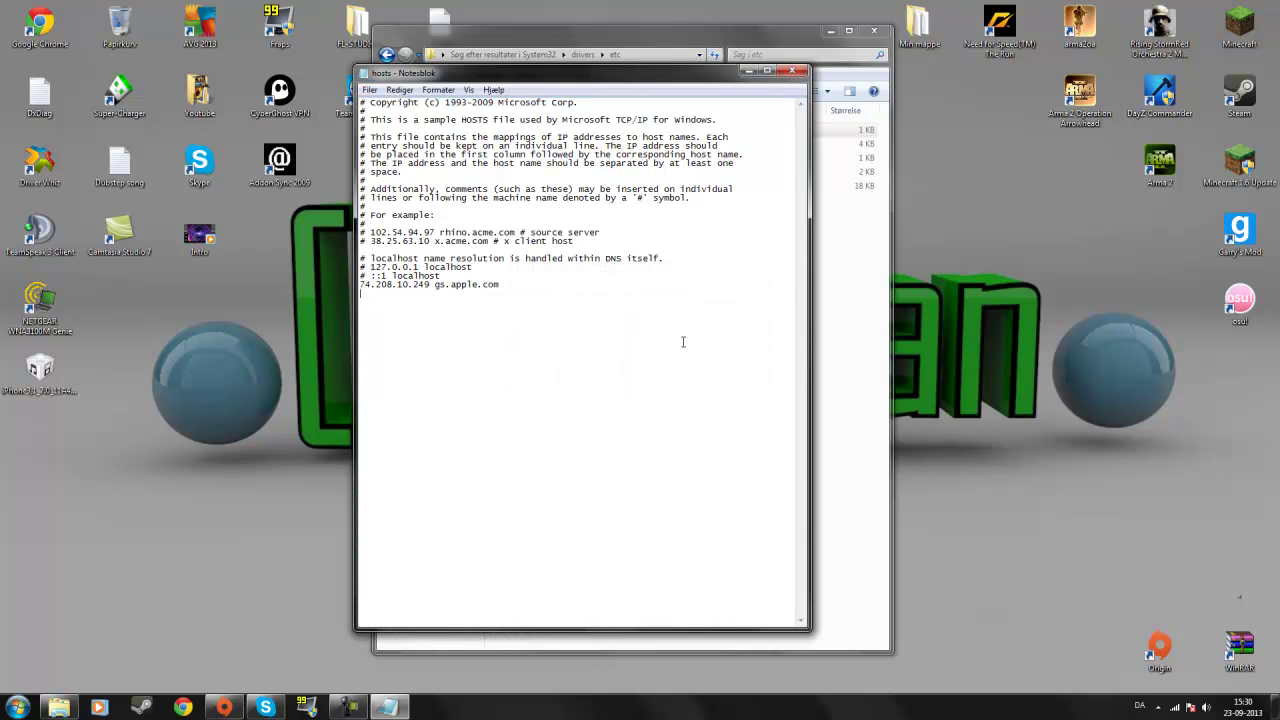
Copy the entire text of the hosts file and close the file without saving changes.
{"action": "left_click_drag", "start_coordinate": [505, 290], "coordinate": [373, 101]}
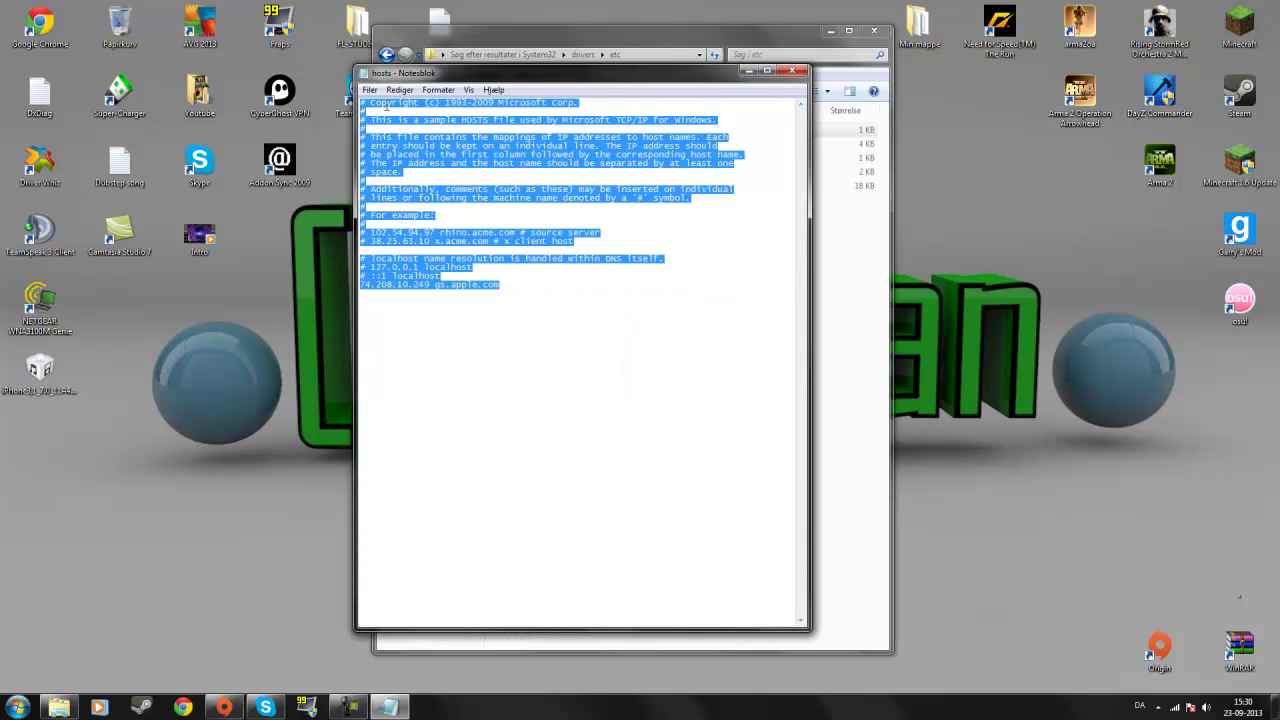
{"action": "right_click", "coordinate": [385, 107]}
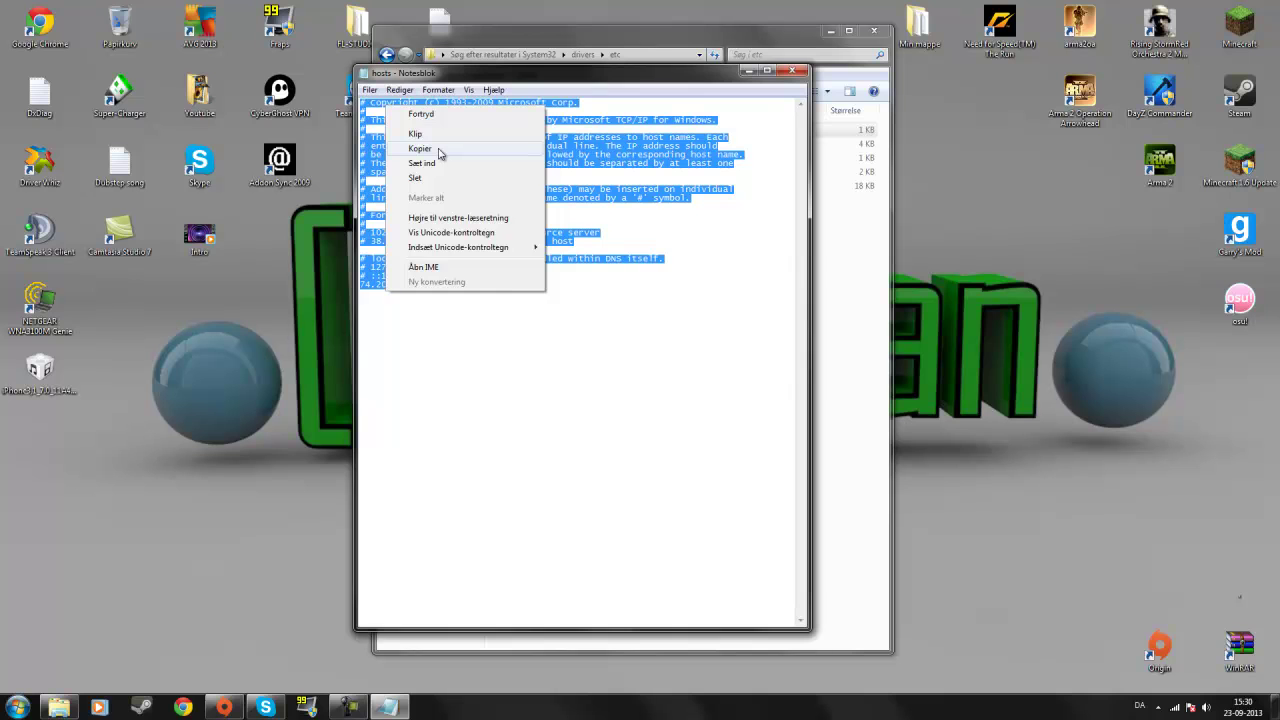
{"action": "left_click", "coordinate": [420, 148]}
{"action": "left_click", "coordinate": [792, 70]}
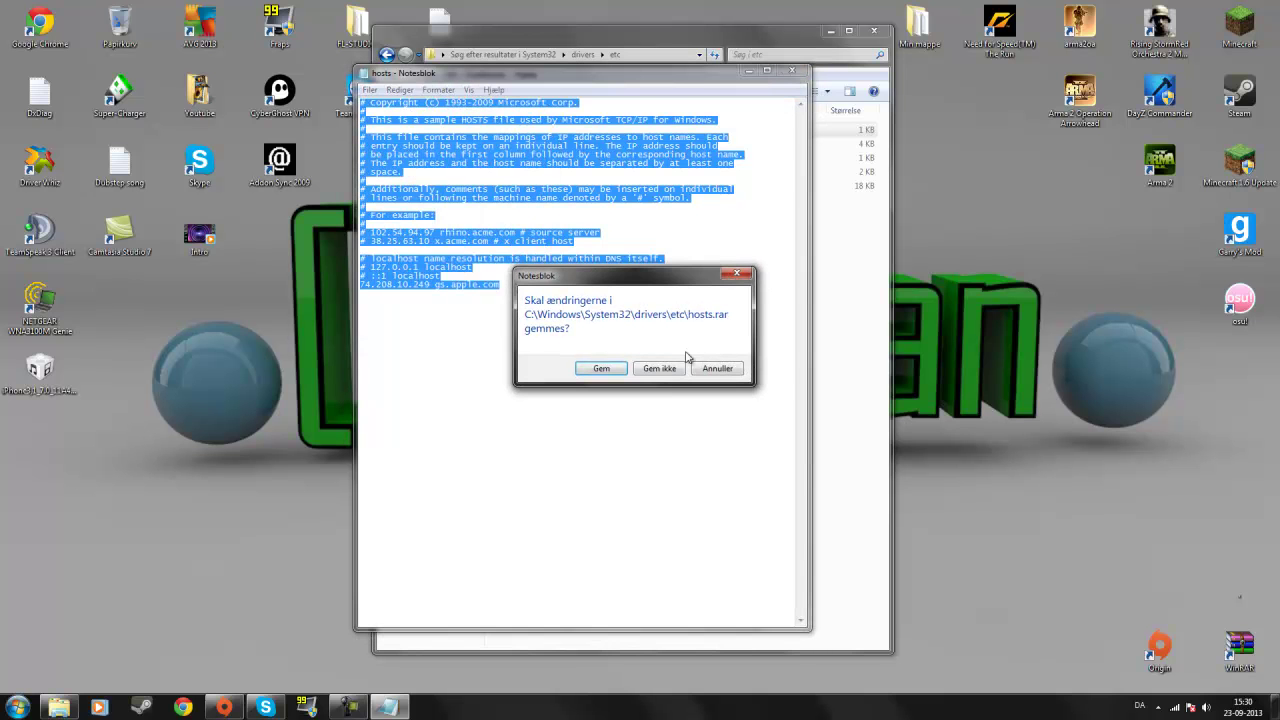
{"action": "left_click", "coordinate": [652, 369]}
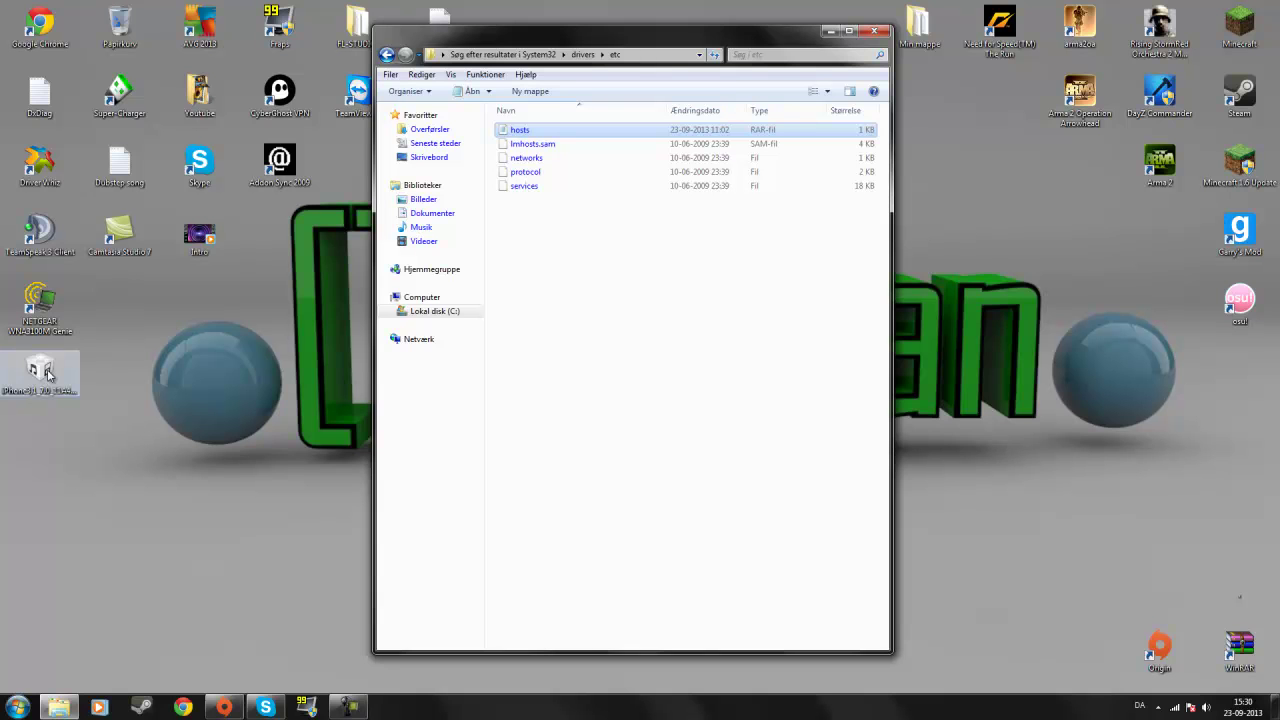
Minimize the etc folder window, restore it, and close it.
{"action": "left_click", "coordinate": [831, 31]}
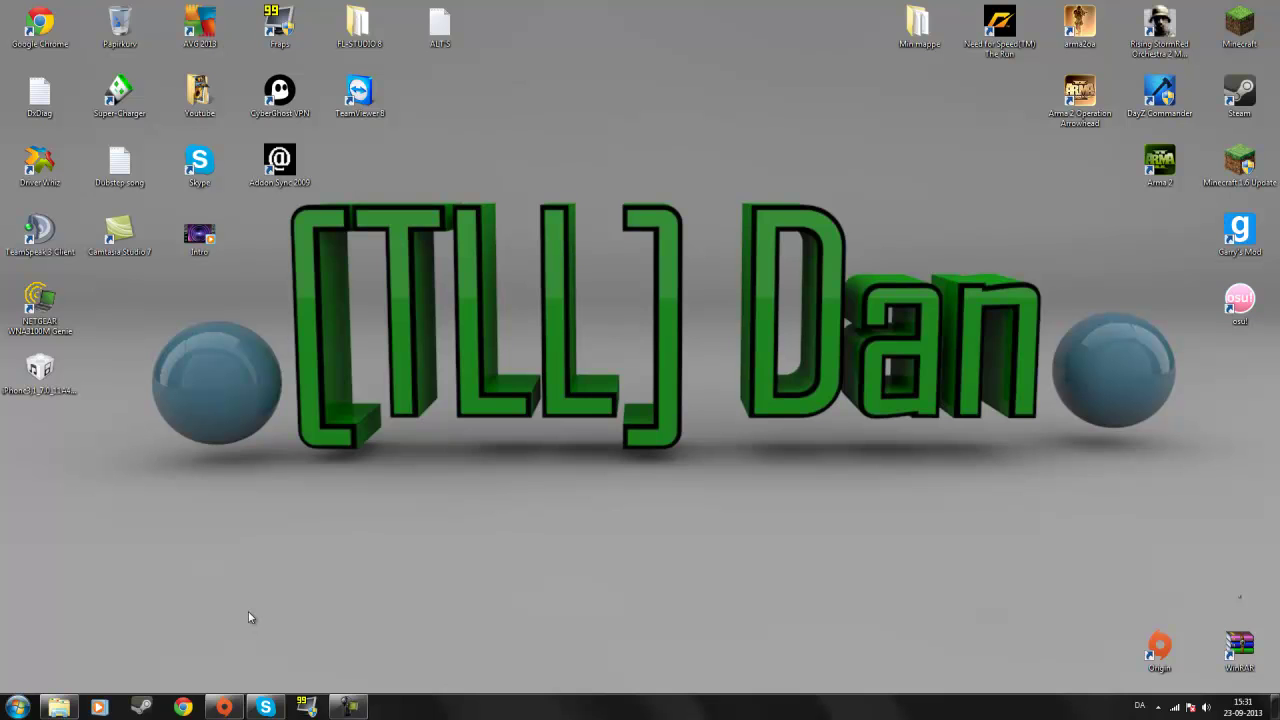
{"action": "left_click", "coordinate": [58, 707]}
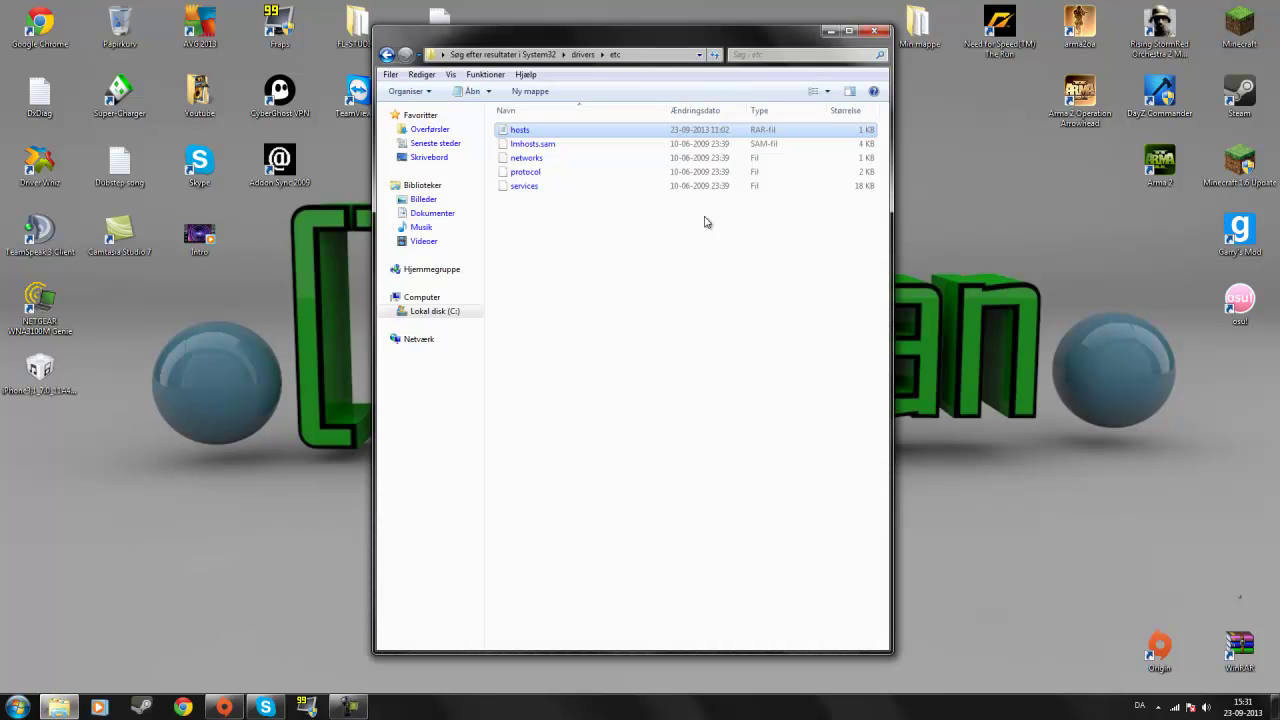
{"action": "left_click", "coordinate": [877, 31]}
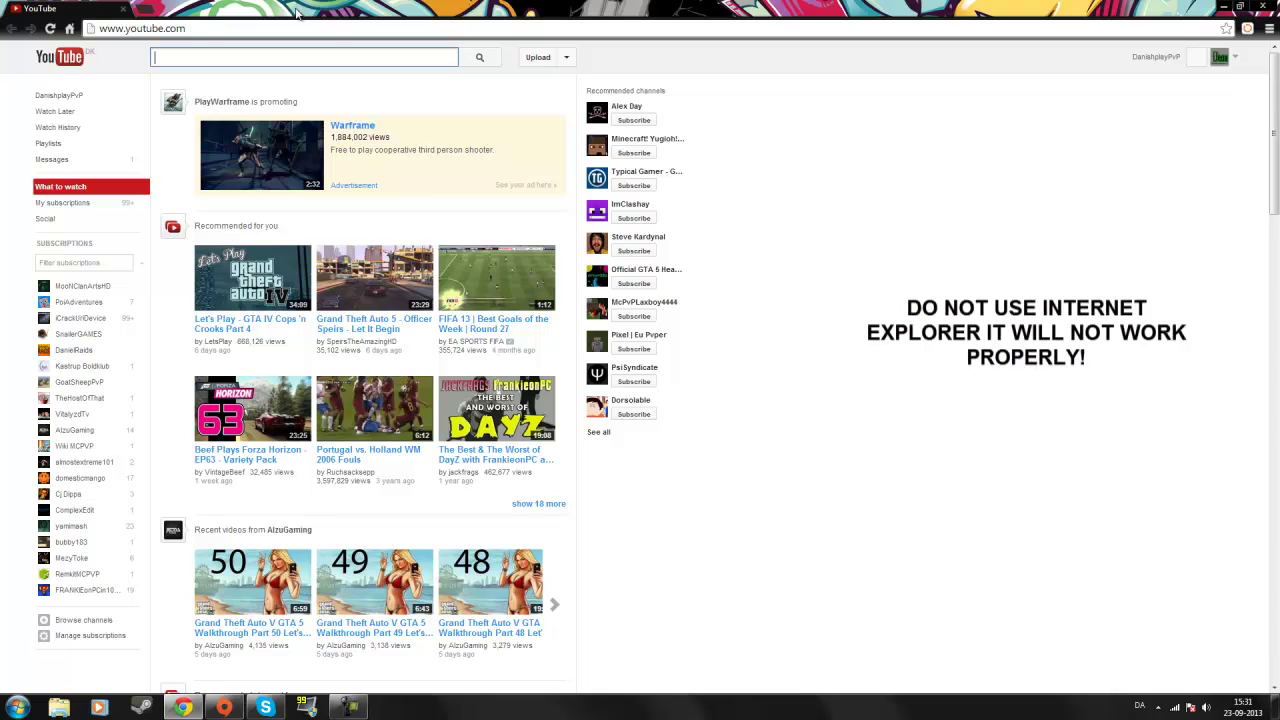
{"action": "left_click", "coordinate": [303, 32]}
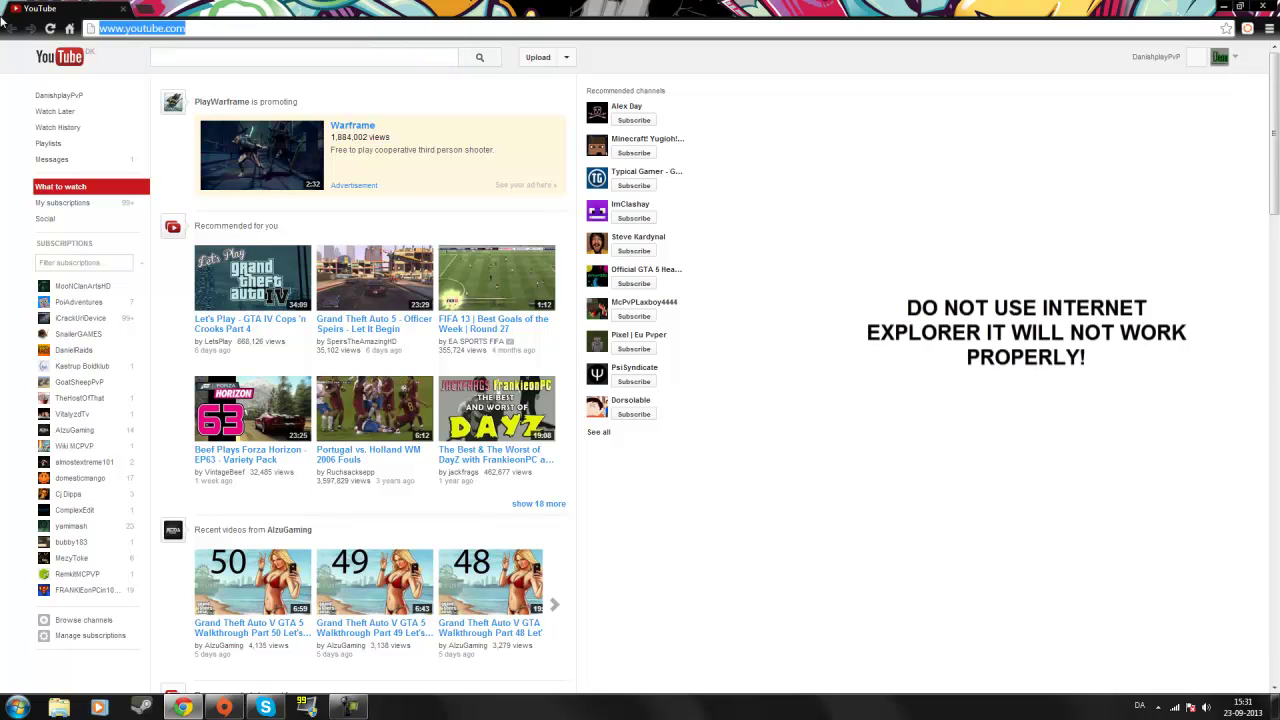
{"action": "type", "text": "fe"}
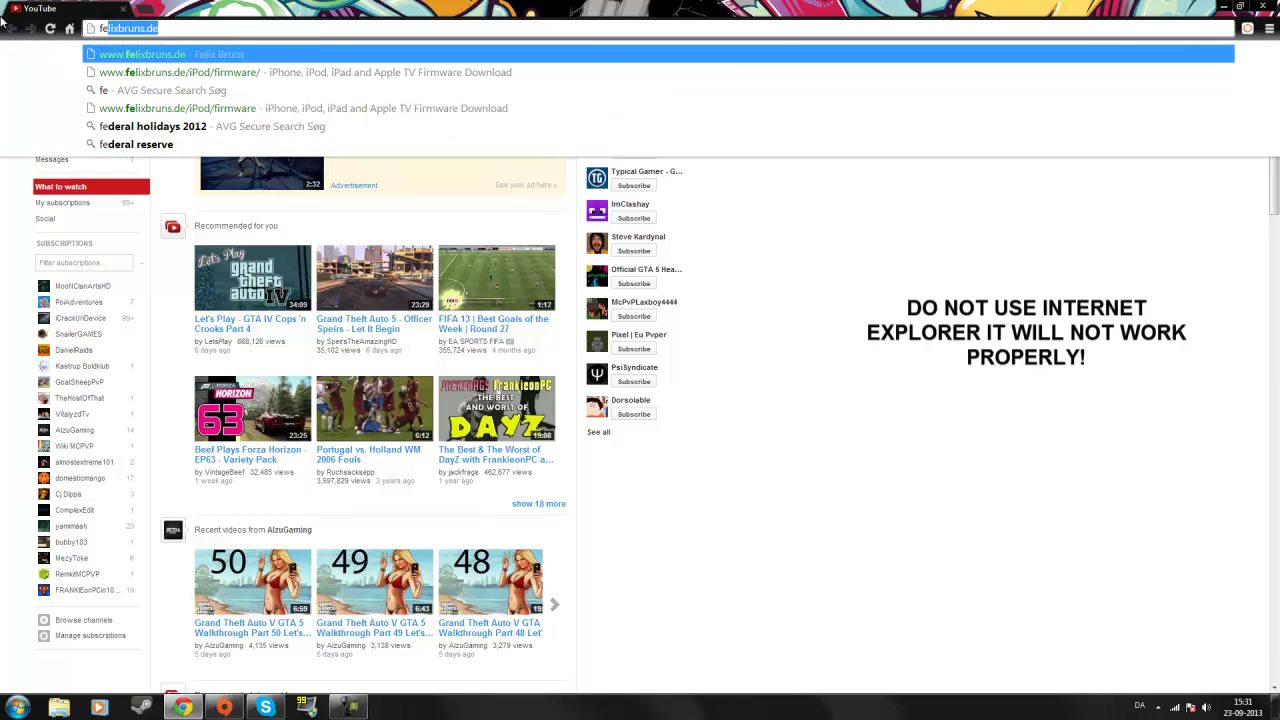
{"action": "type", "text": "lixb"}
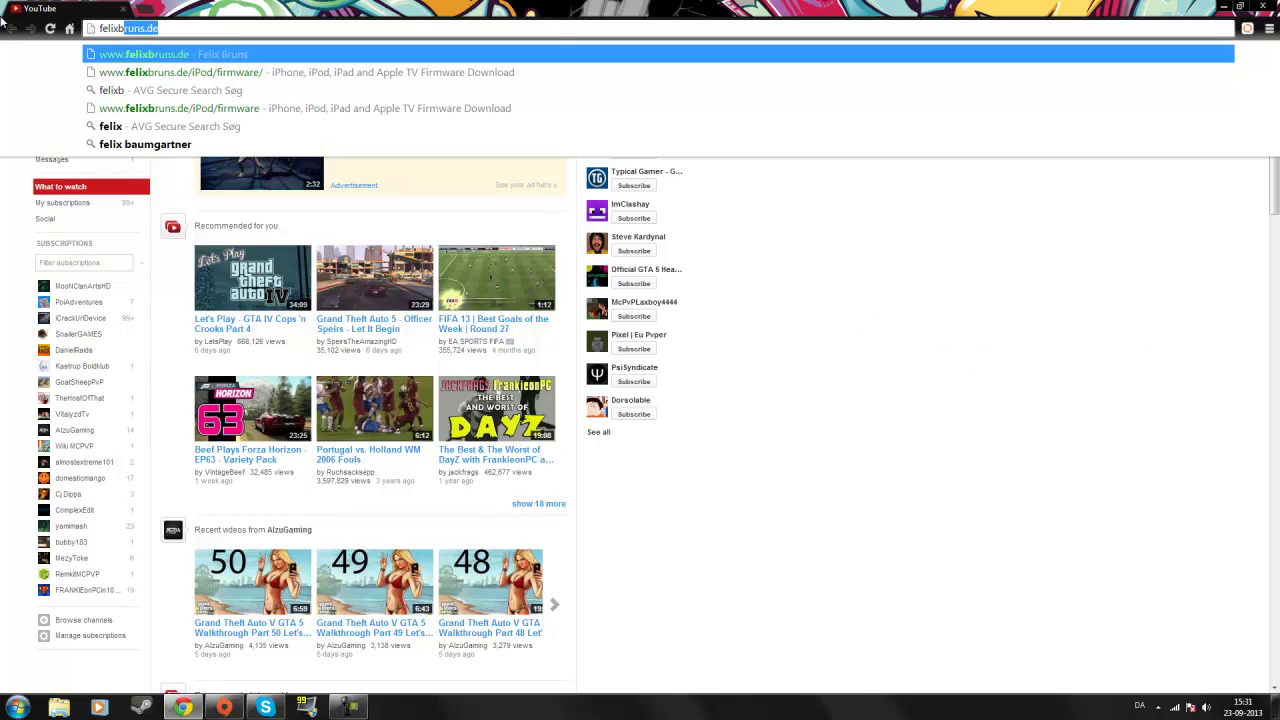
{"action": "type", "text": "runs.de"}
{"action": "key", "text": "Return"}
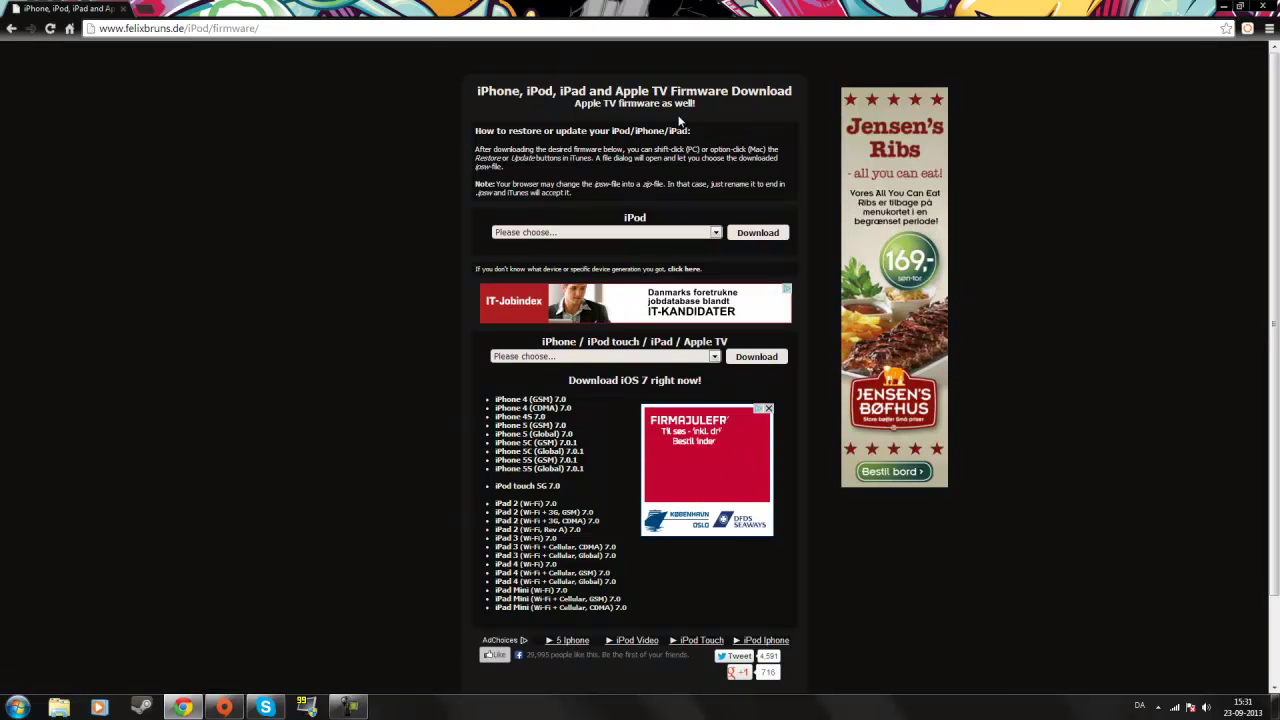
Check the iPod and iPhone firmware lists without choosing a version, and minimize the browser.
{"action": "left_click", "coordinate": [555, 233]}
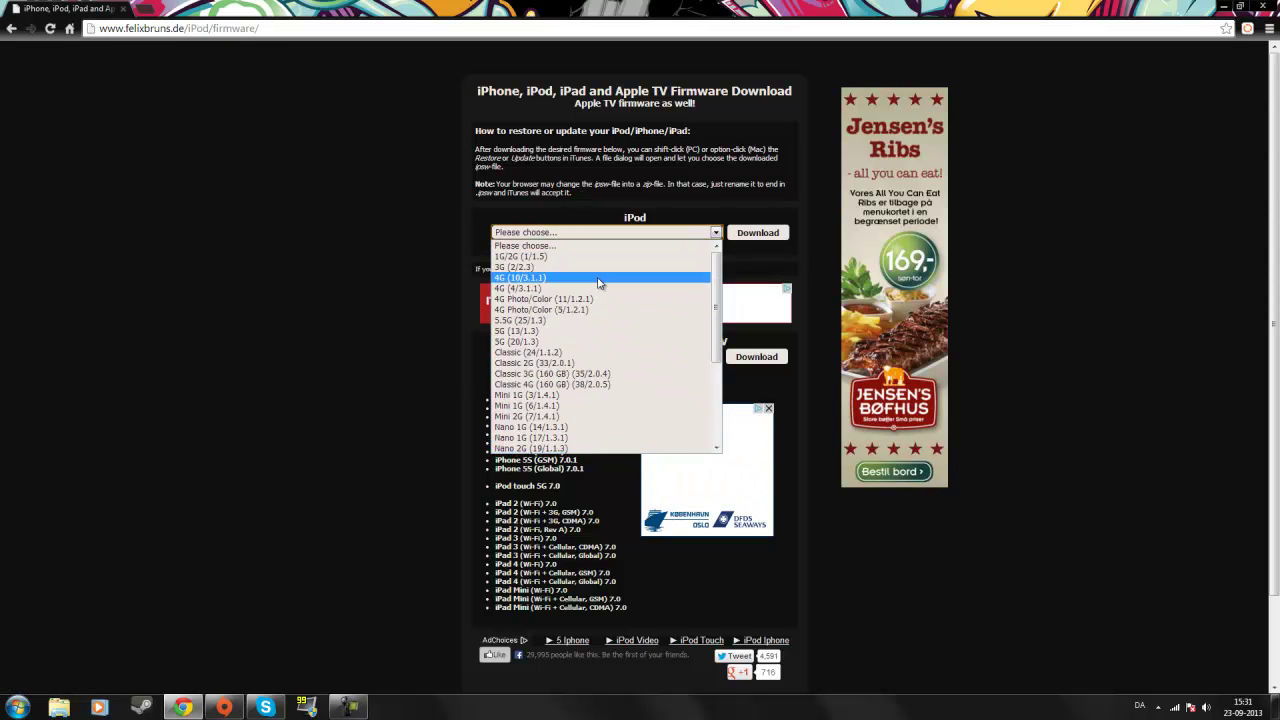
{"action": "left_click", "coordinate": [598, 246]}
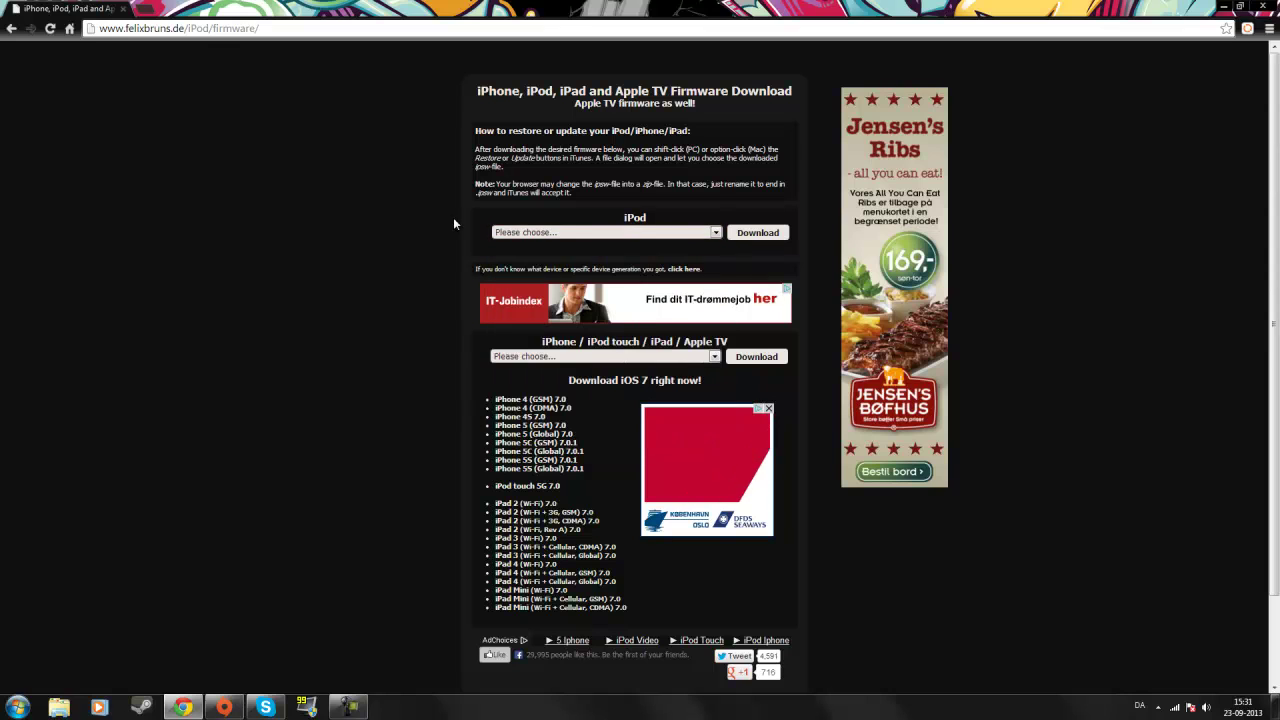
{"action": "left_click", "coordinate": [654, 357]}
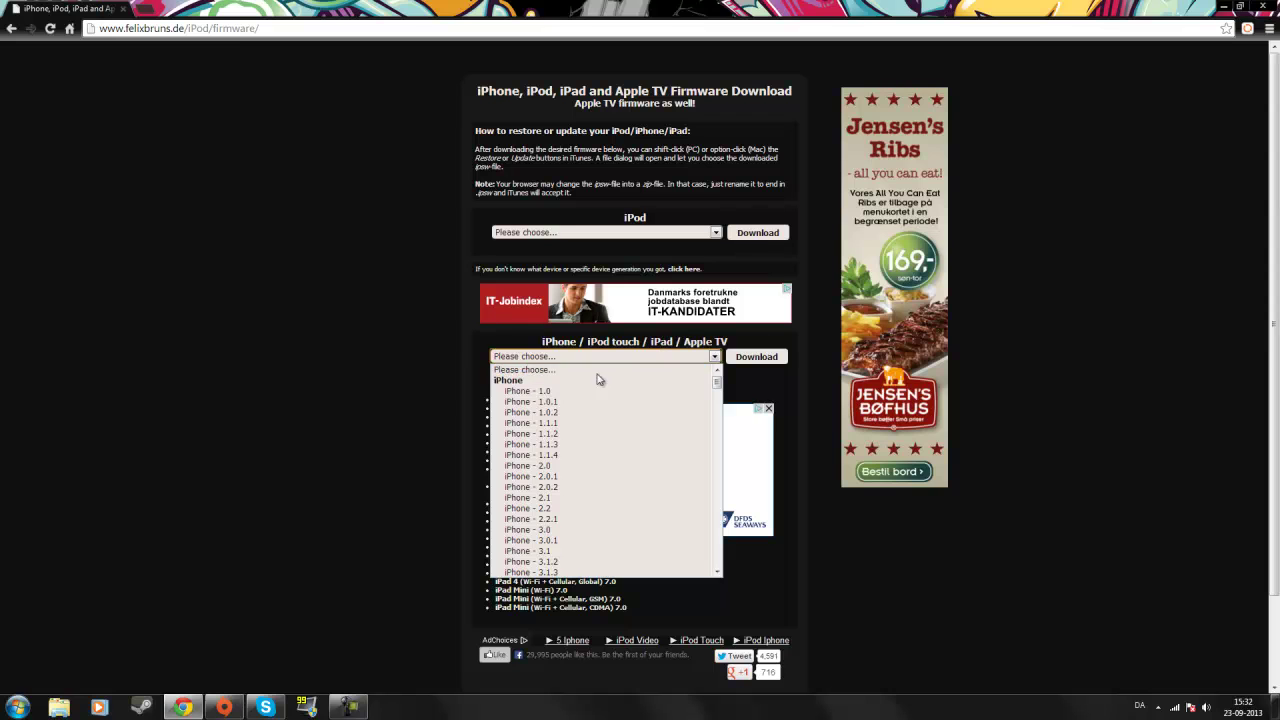
{"action": "left_click", "coordinate": [280, 363]}
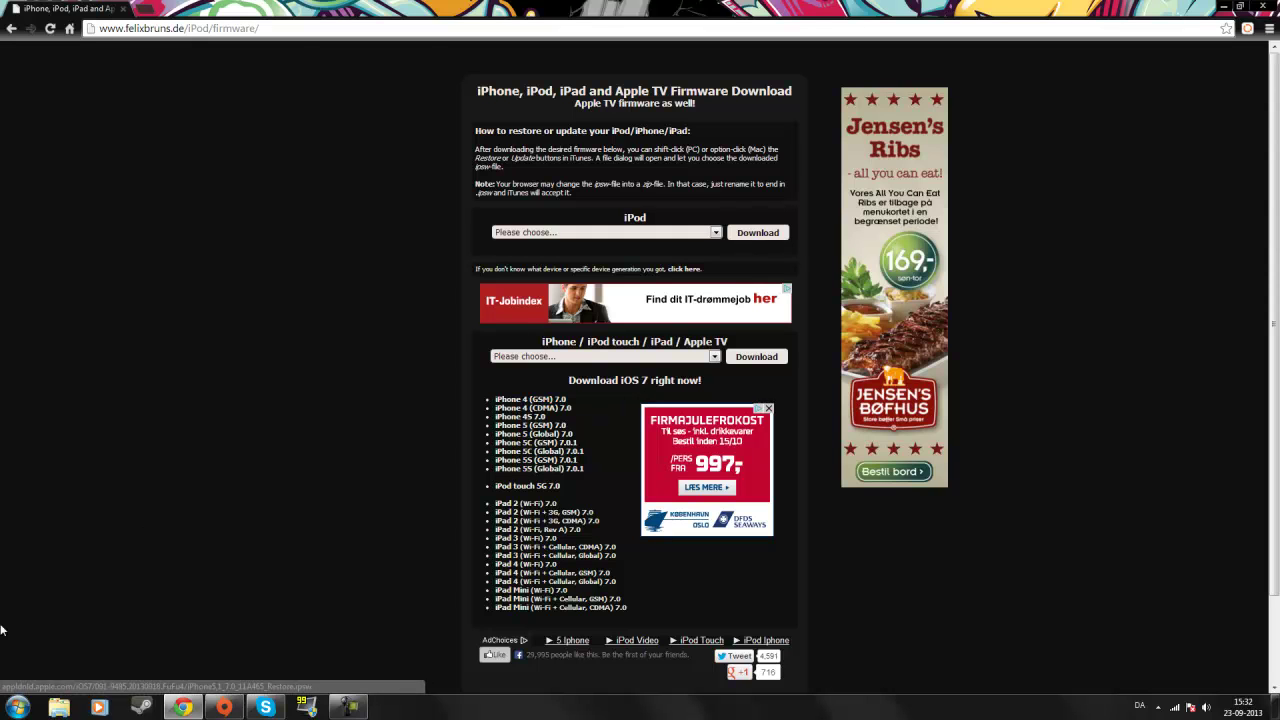
{"action": "left_click", "coordinate": [1222, 8]}
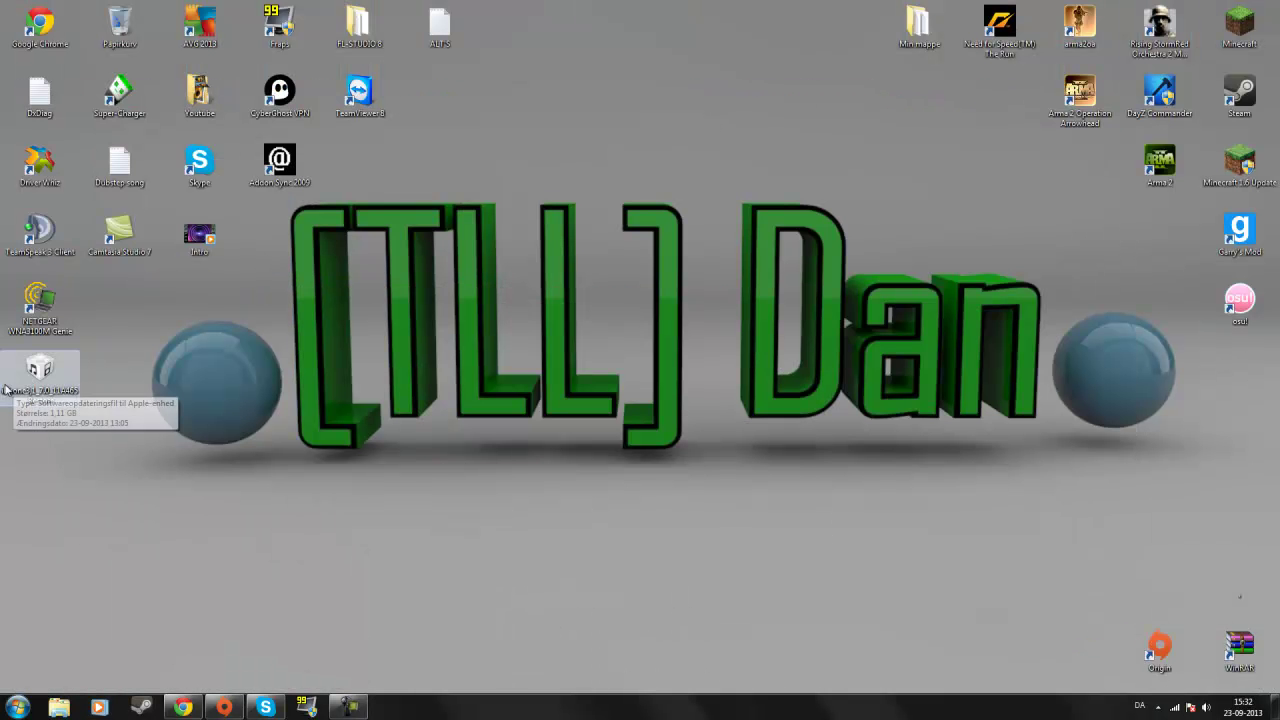
Move the iPhone3,1_7.0_11A465_Restore file to an open area of the desktop, look through the Downloads folder, and close it.
{"action": "left_click_drag", "start_coordinate": [40, 372], "coordinate": [774, 161]}
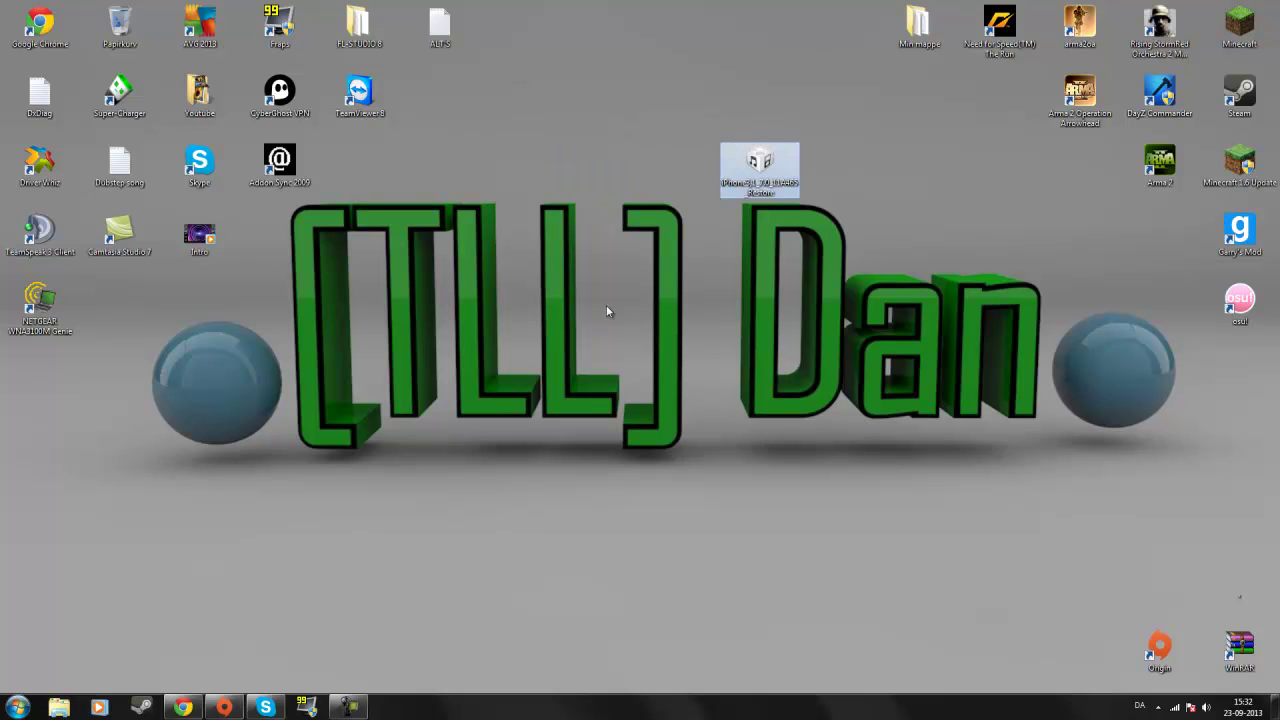
{"action": "left_click", "coordinate": [16, 706]}
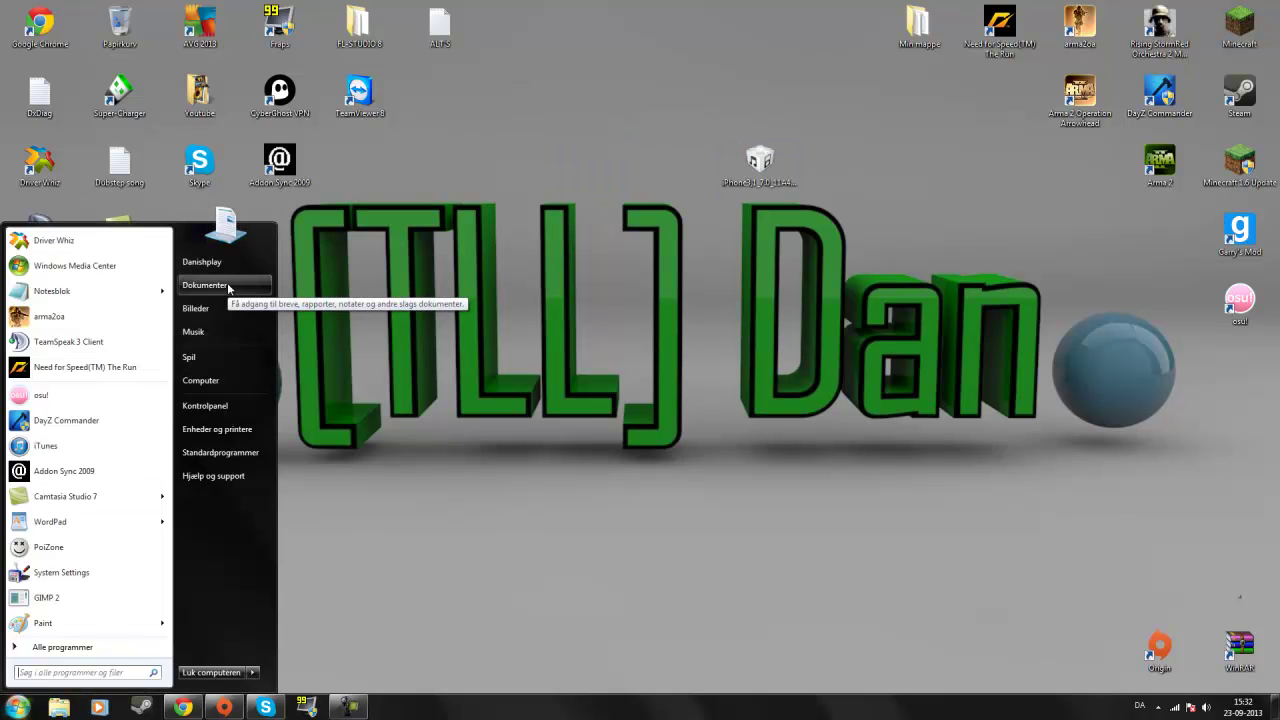
{"action": "left_click", "coordinate": [205, 285]}
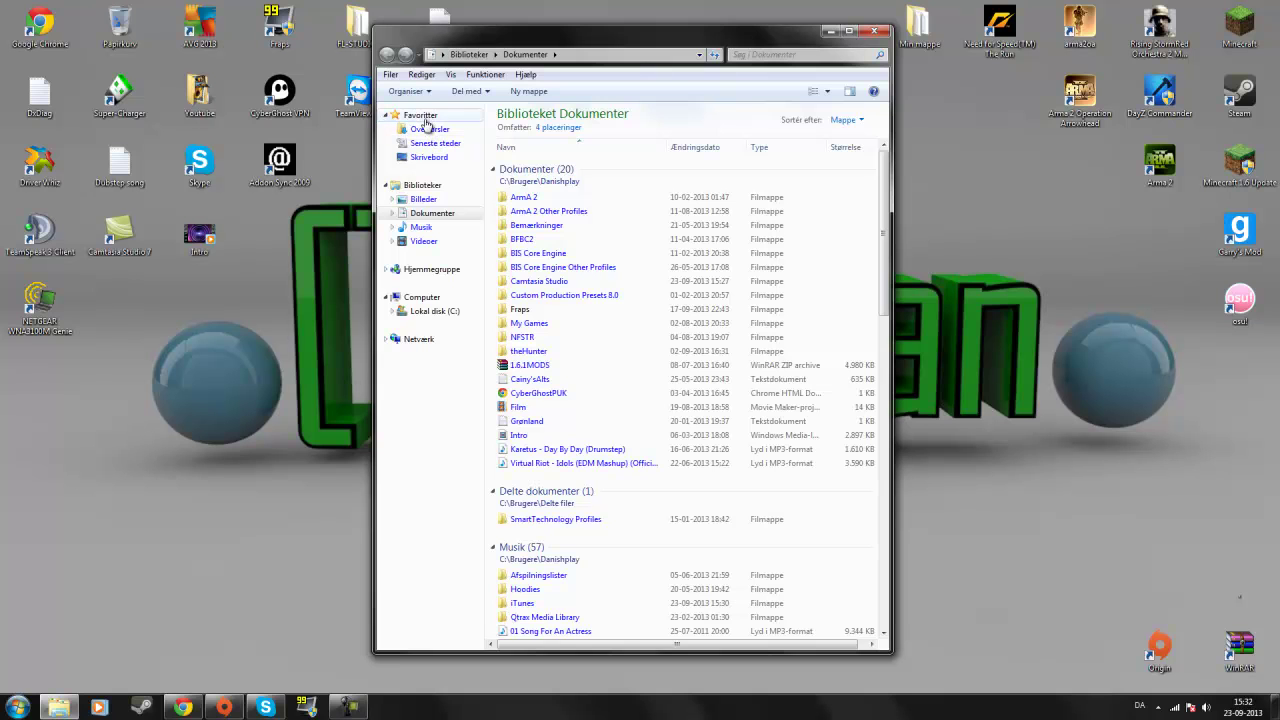
{"action": "left_click", "coordinate": [430, 130]}
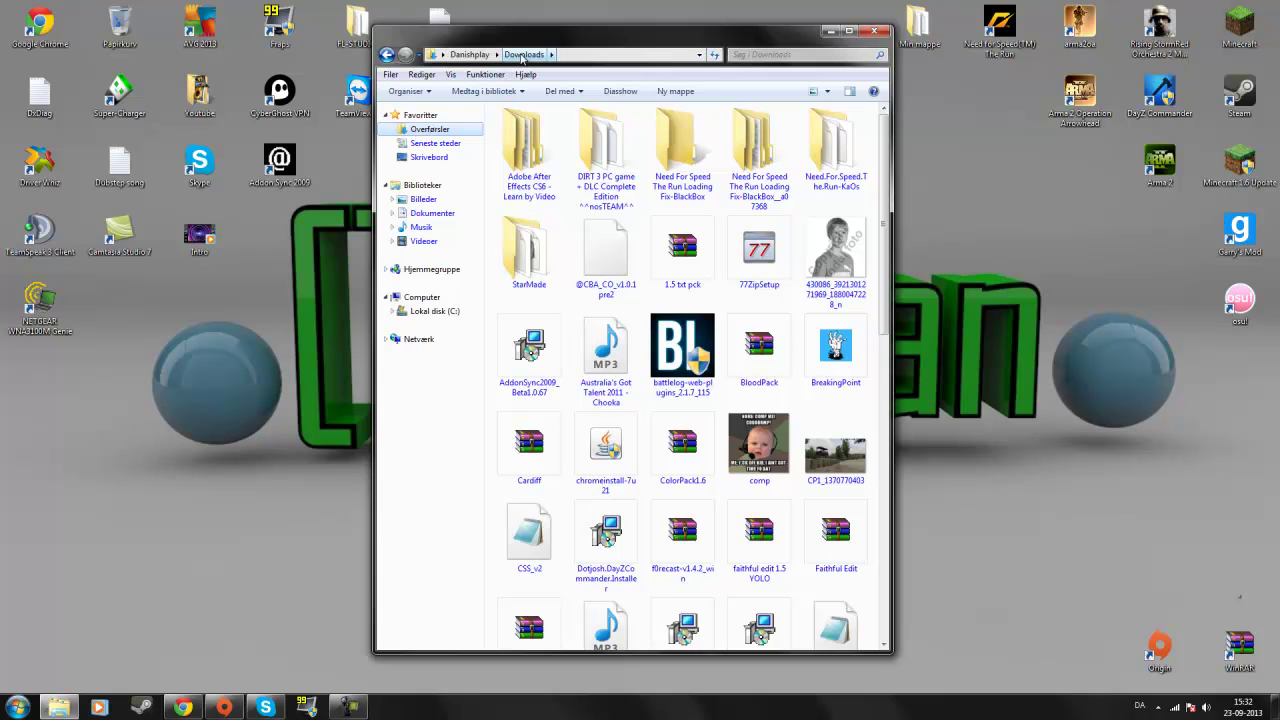
{"action": "left_click_drag", "start_coordinate": [883, 116], "coordinate": [877, 405]}
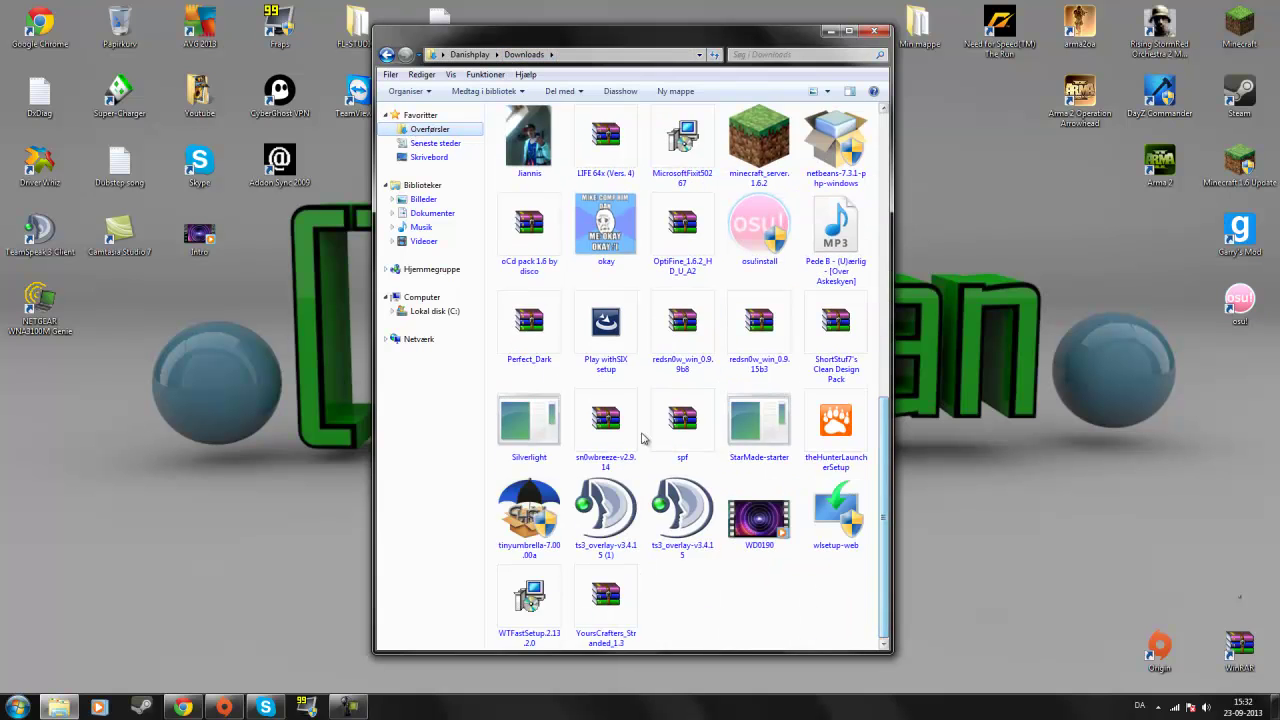
{"action": "left_click", "coordinate": [876, 31]}
Move the iPhone firmware file closer to the desktop's center and dismiss the computer performance notification.
{"action": "left_click_drag", "start_coordinate": [760, 162], "coordinate": [680, 232]}
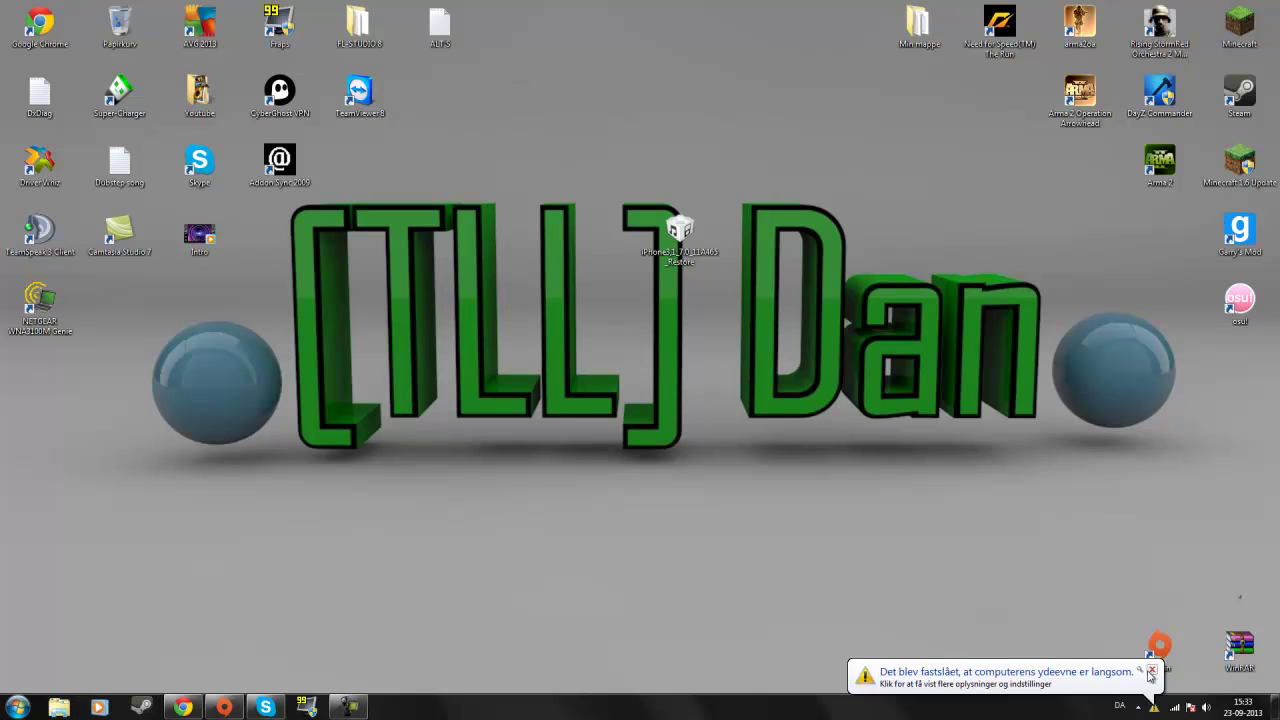
{"action": "left_click", "coordinate": [1152, 671]}
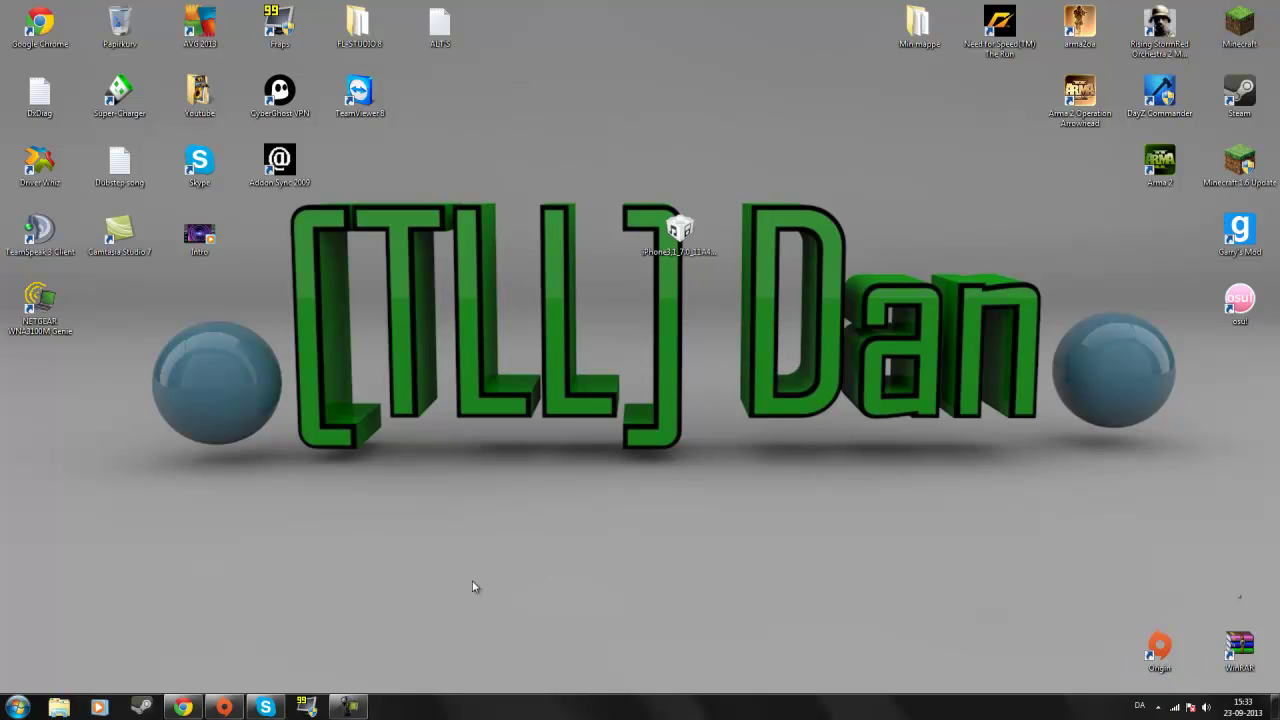
{"action": "left_click", "coordinate": [349, 707]}
{"action": "left_click", "coordinate": [349, 707]}
Open iTunes and display the connected iPhone's Summary page.
{"action": "left_click", "coordinate": [17, 707]}
{"action": "left_click", "coordinate": [521, 461]}
{"action": "left_click", "coordinate": [3, 697]}
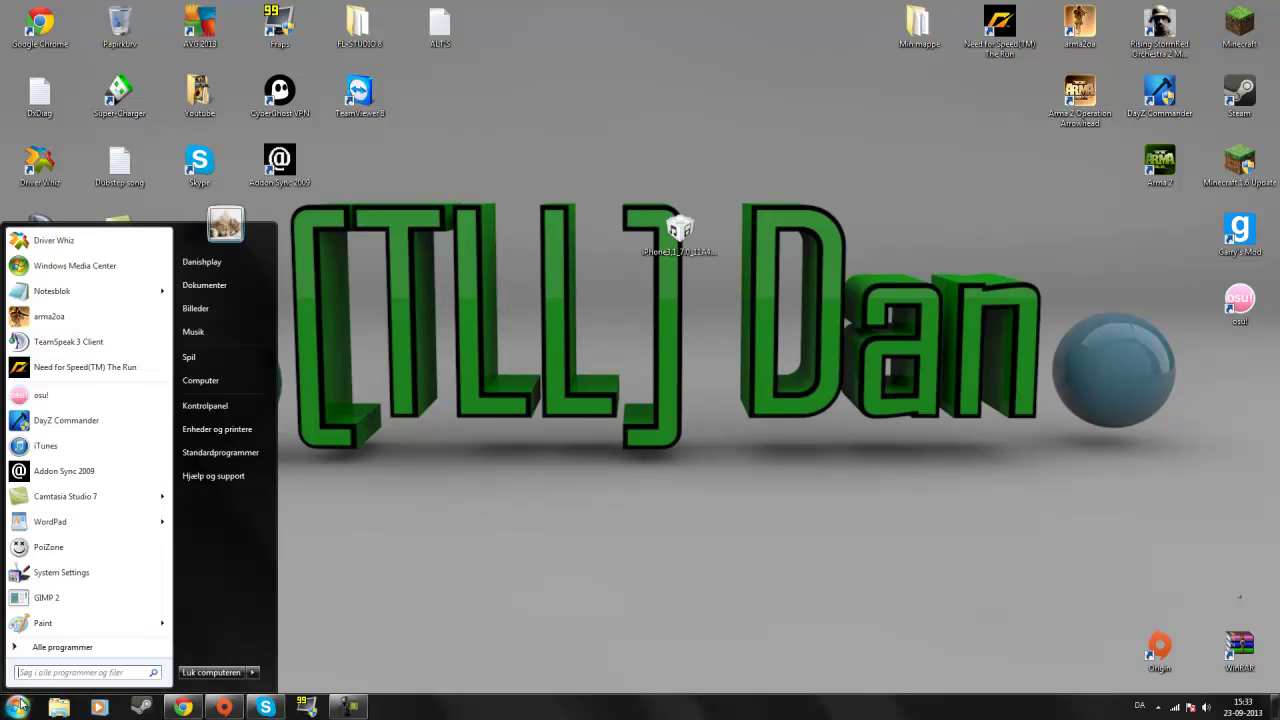
{"action": "left_click", "coordinate": [71, 460]}
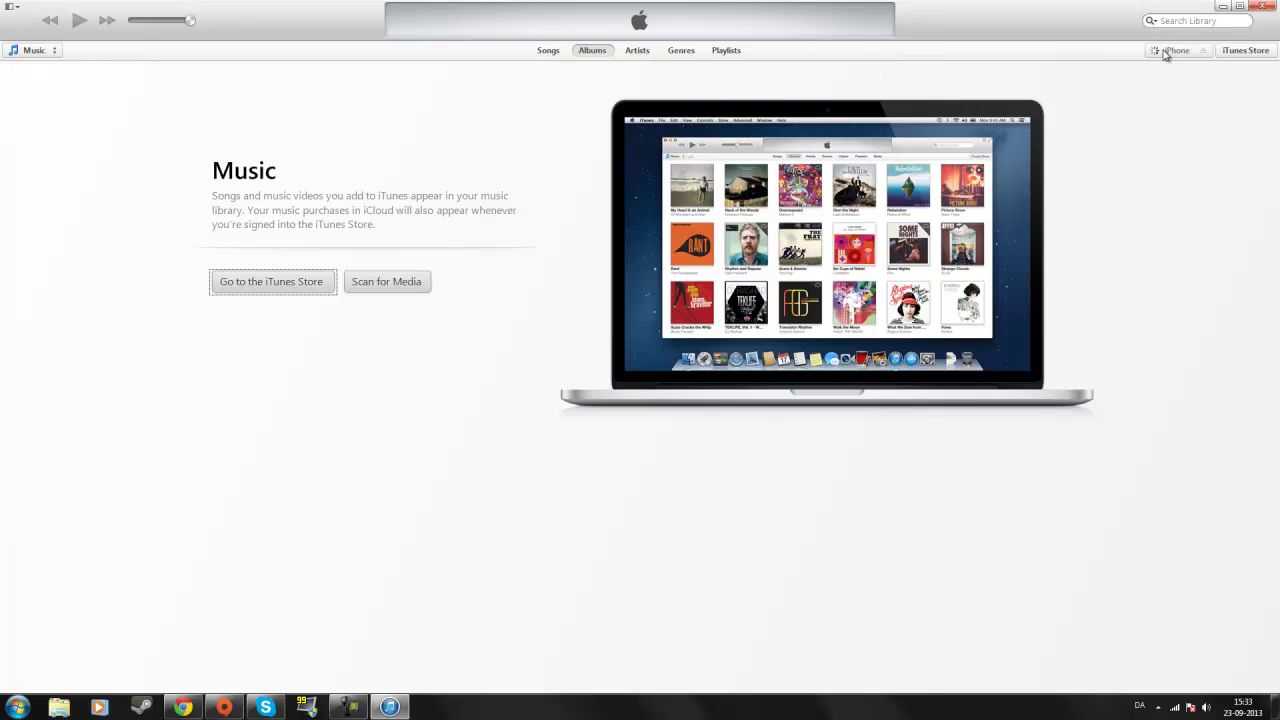
{"action": "left_click", "coordinate": [1168, 50]}
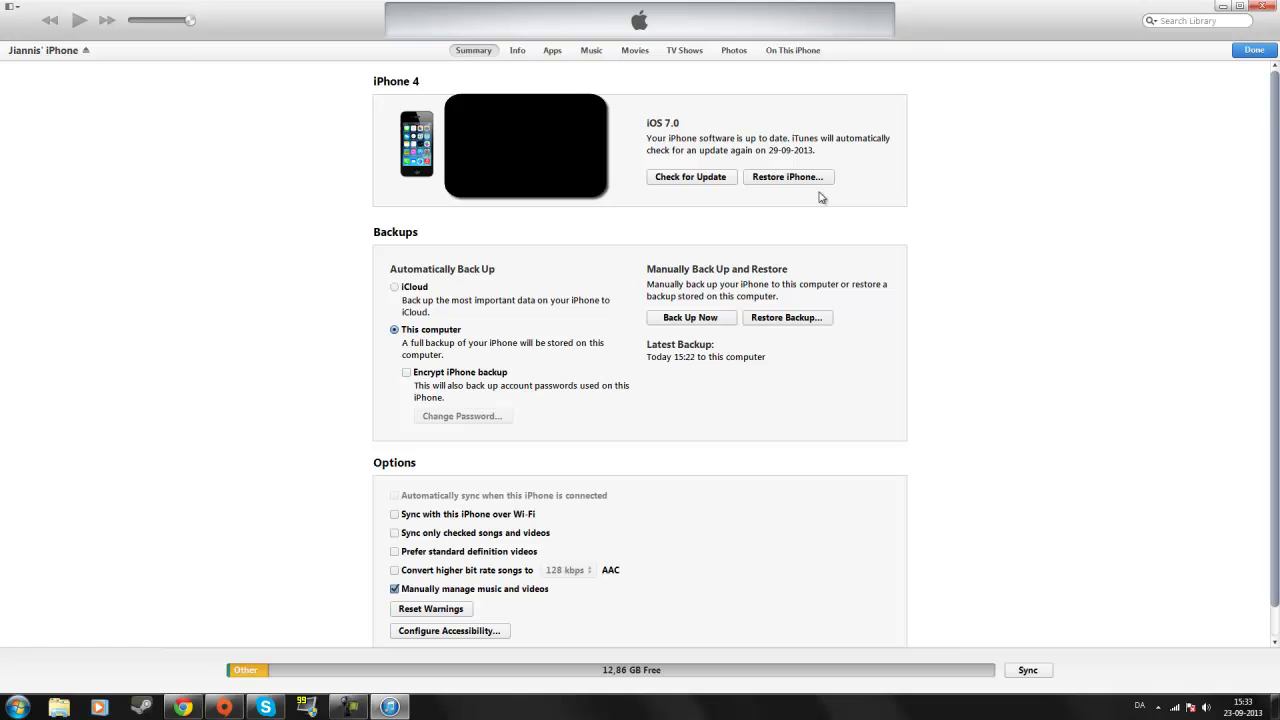
Browse to the iPhone3,1_7.0_11A465_Restore file in the iPhone restore file picker, cancel without choosing it, and close iTunes.
{"action": "left_click", "coordinate": [789, 177], "text": "shift"}
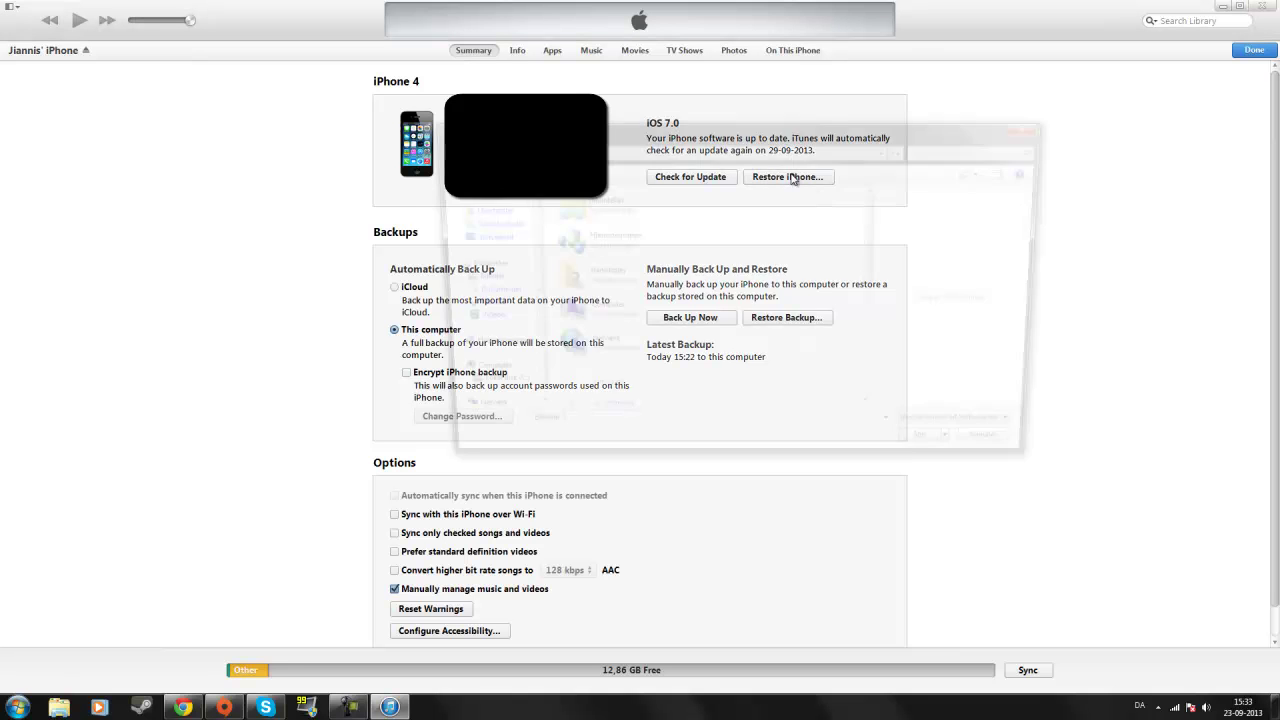
{"action": "scroll", "coordinate": [800, 215], "scroll_direction": "down", "scroll_amount": 5}
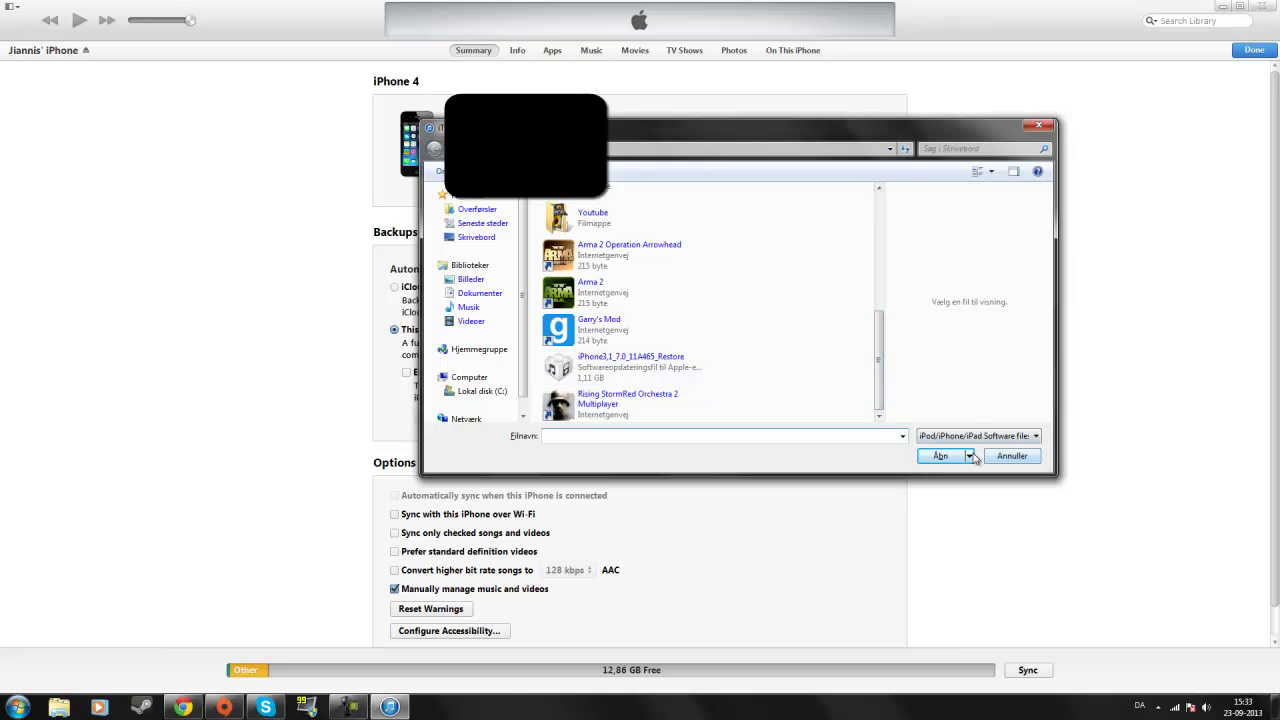
{"action": "left_click", "coordinate": [1012, 456]}
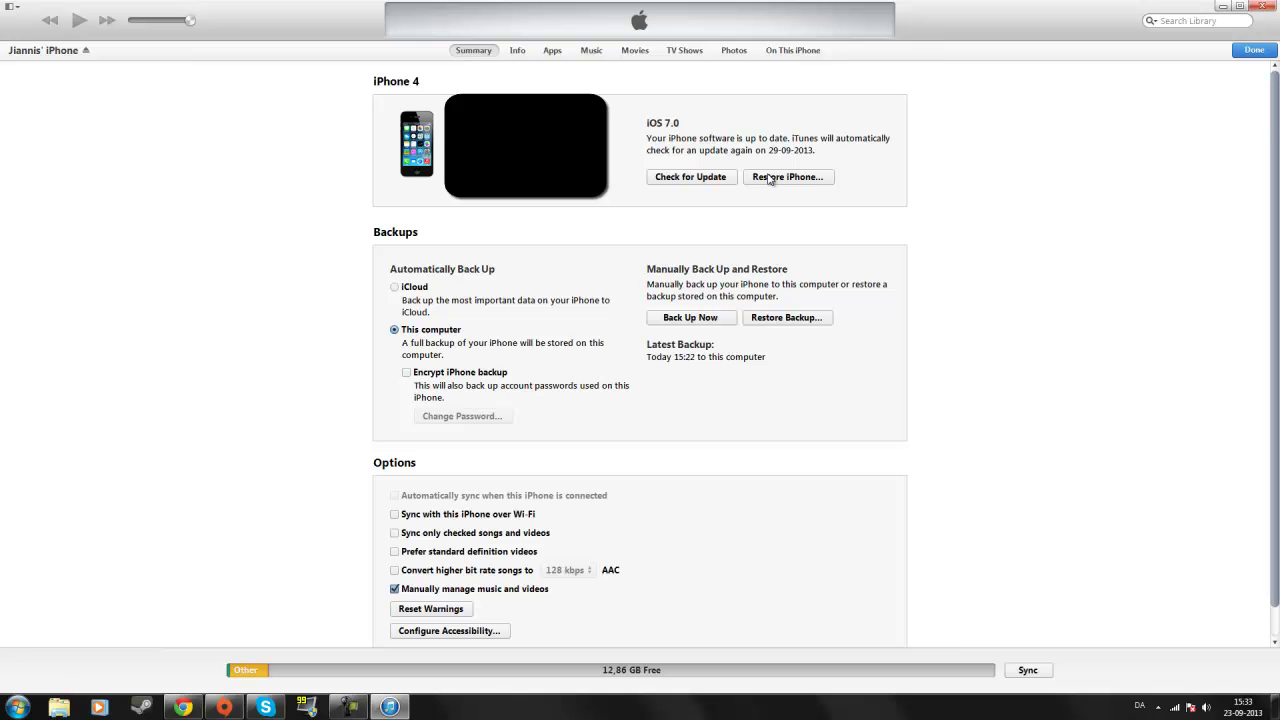
{"action": "left_click", "coordinate": [1266, 6]}
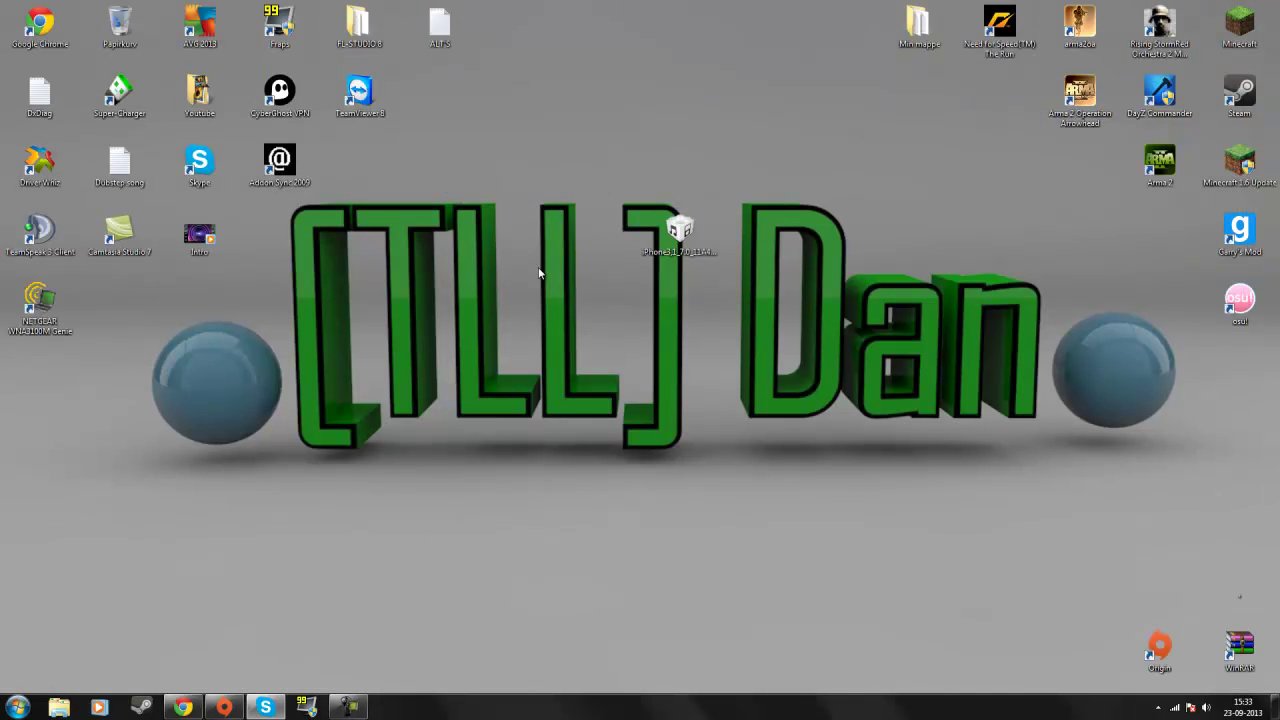
Move the iPhone3,1_7.0_11A465_Restore file to the area below the TeamViewer shortcut on the desktop and deselect it.
{"action": "left_click", "coordinate": [678, 228]}
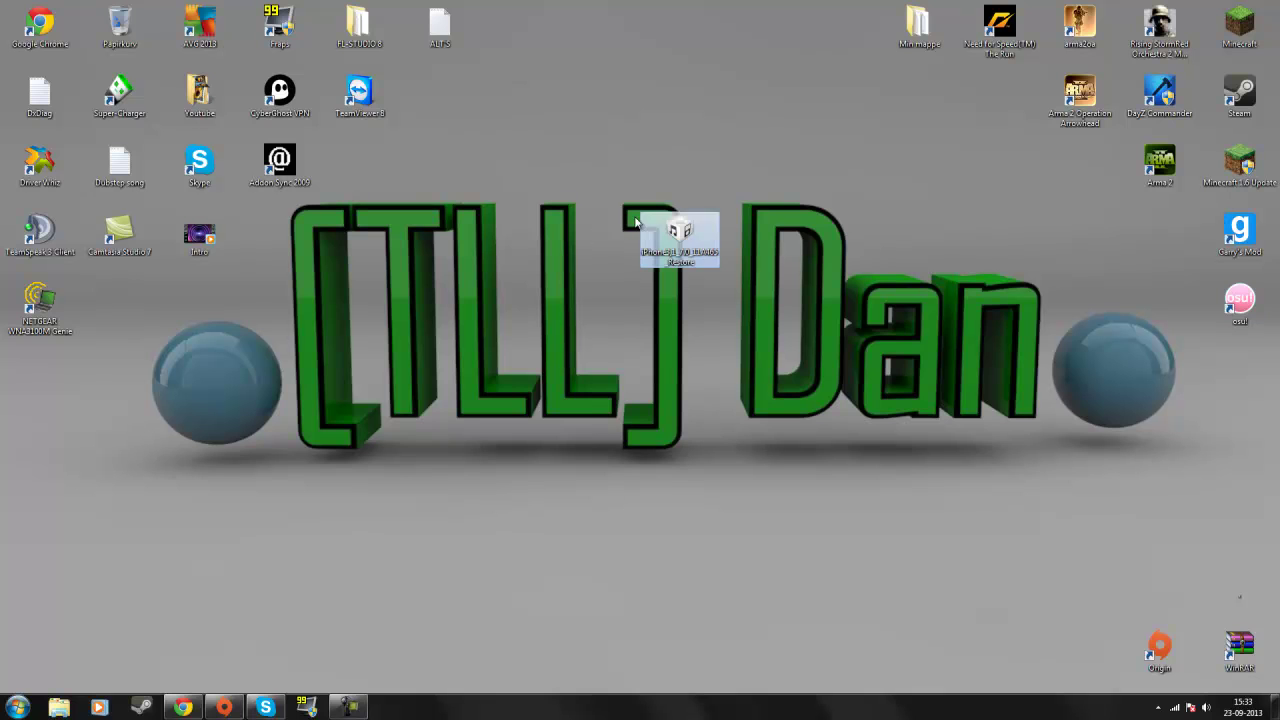
{"action": "left_click_drag", "start_coordinate": [678, 228], "coordinate": [420, 390]}
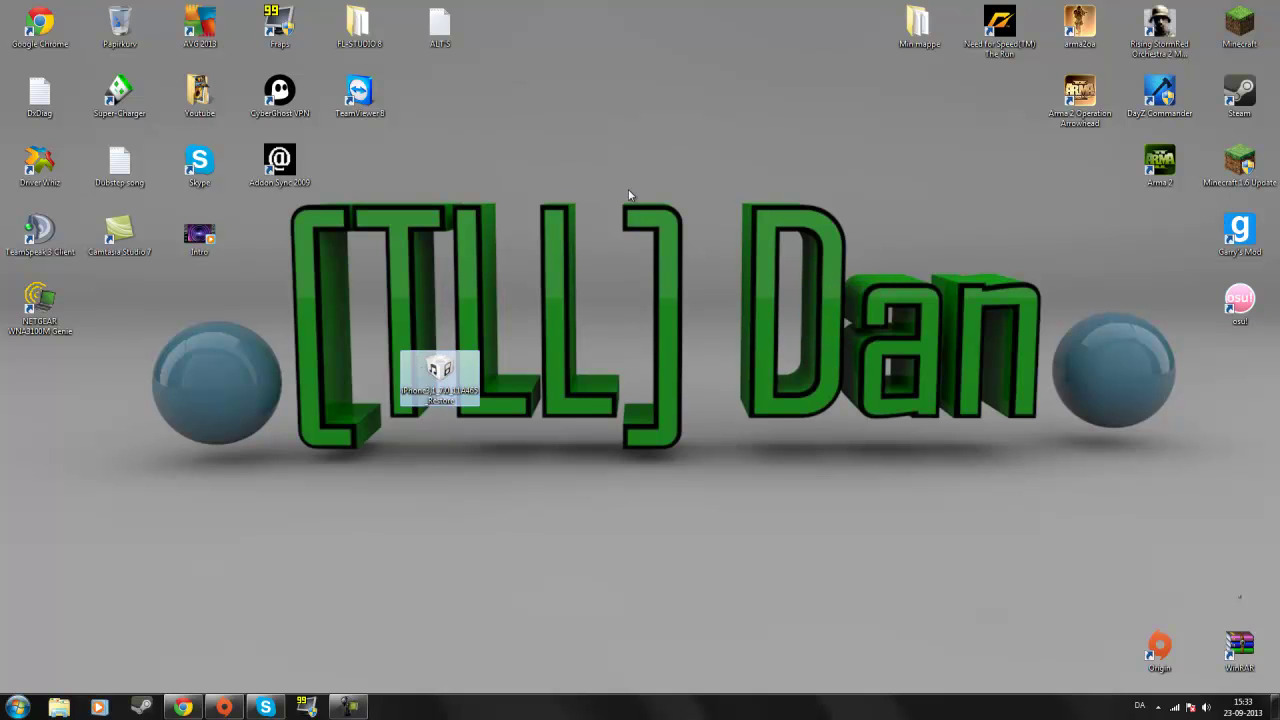
{"action": "left_click", "coordinate": [579, 405]}
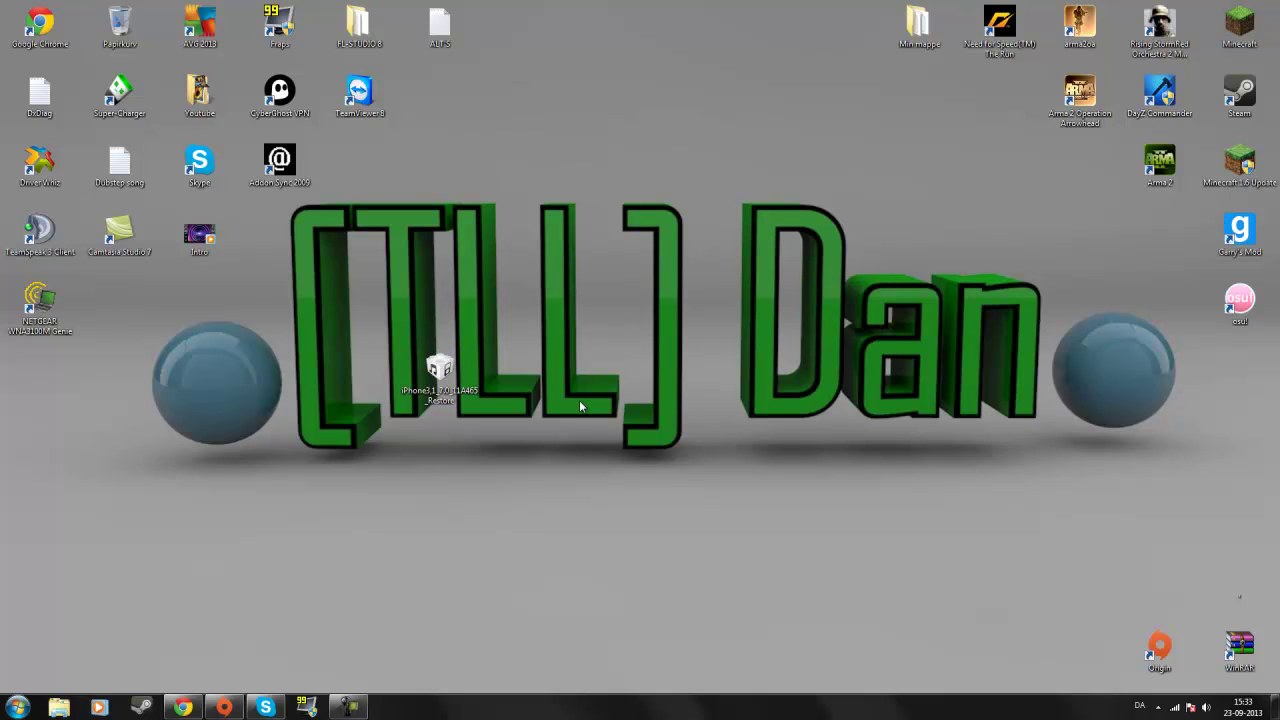
{"action": "left_click", "coordinate": [349, 706]}
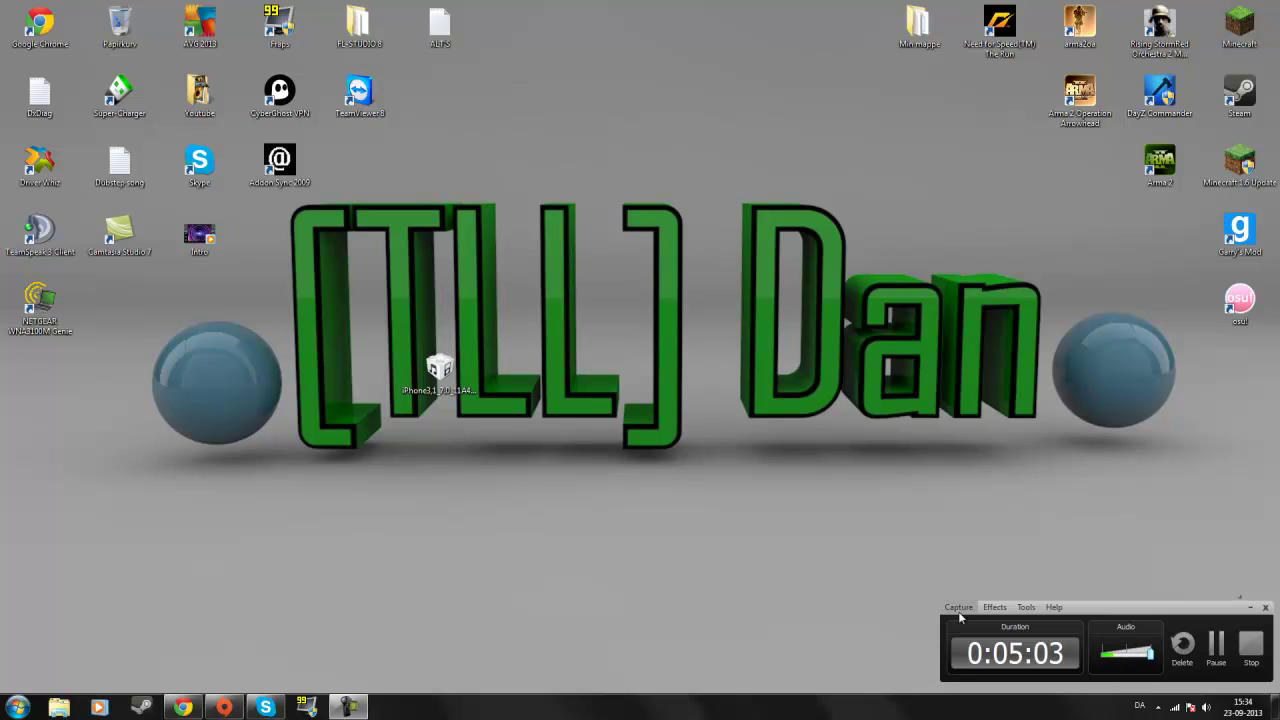
{"action": "left_click", "coordinate": [993, 608]}
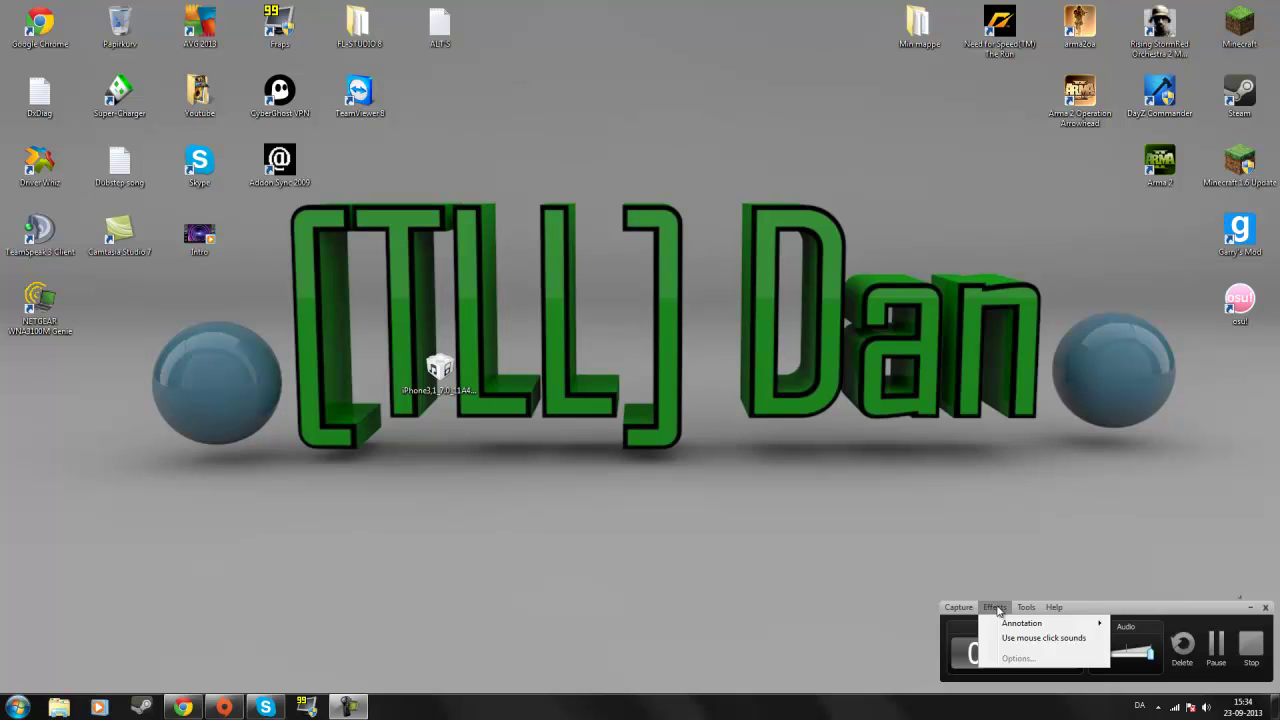
{"action": "left_click", "coordinate": [999, 607]}
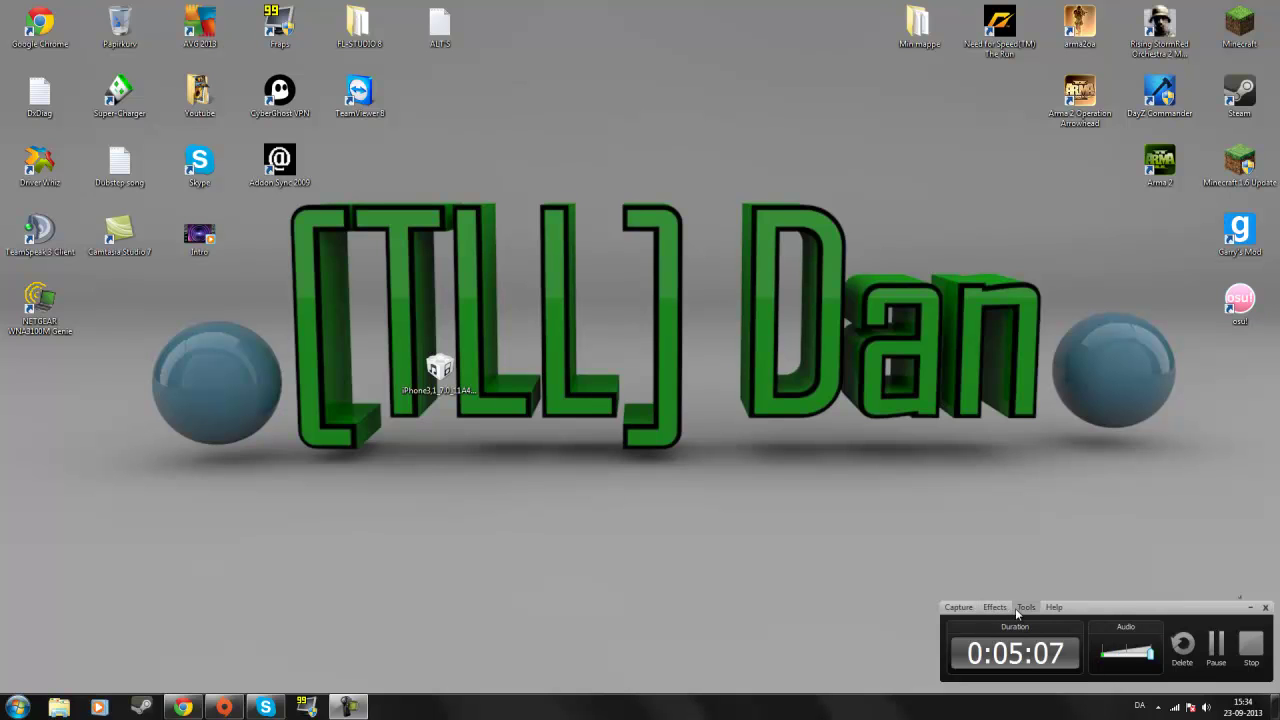